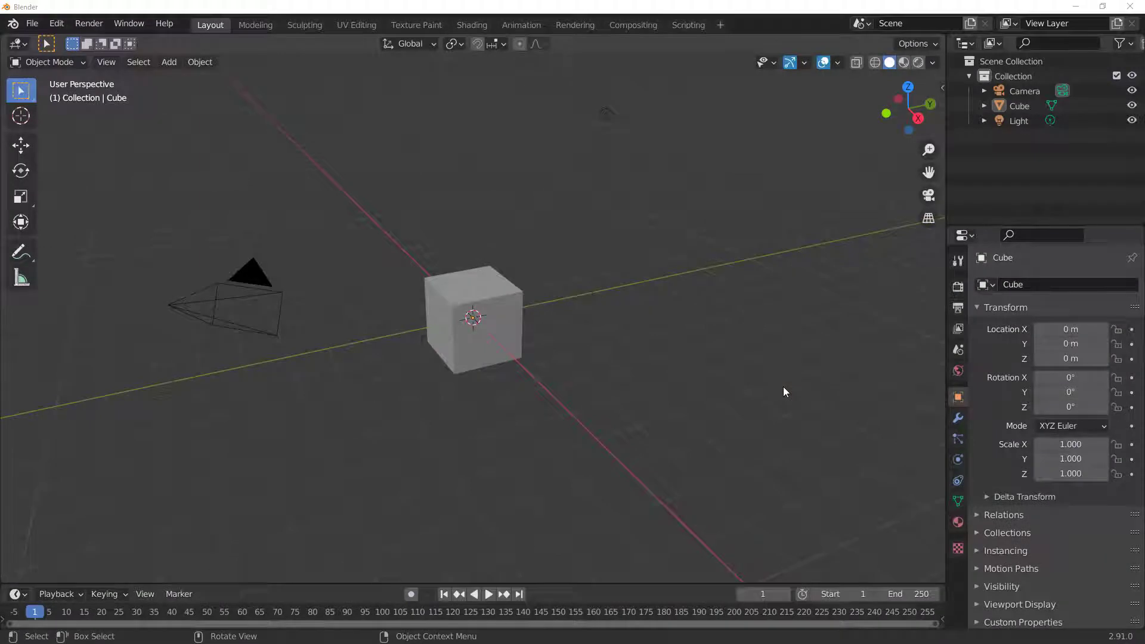
Step: Switch the viewport to rendered shading and add a second mesh cube at the origin
left_click(783, 387)
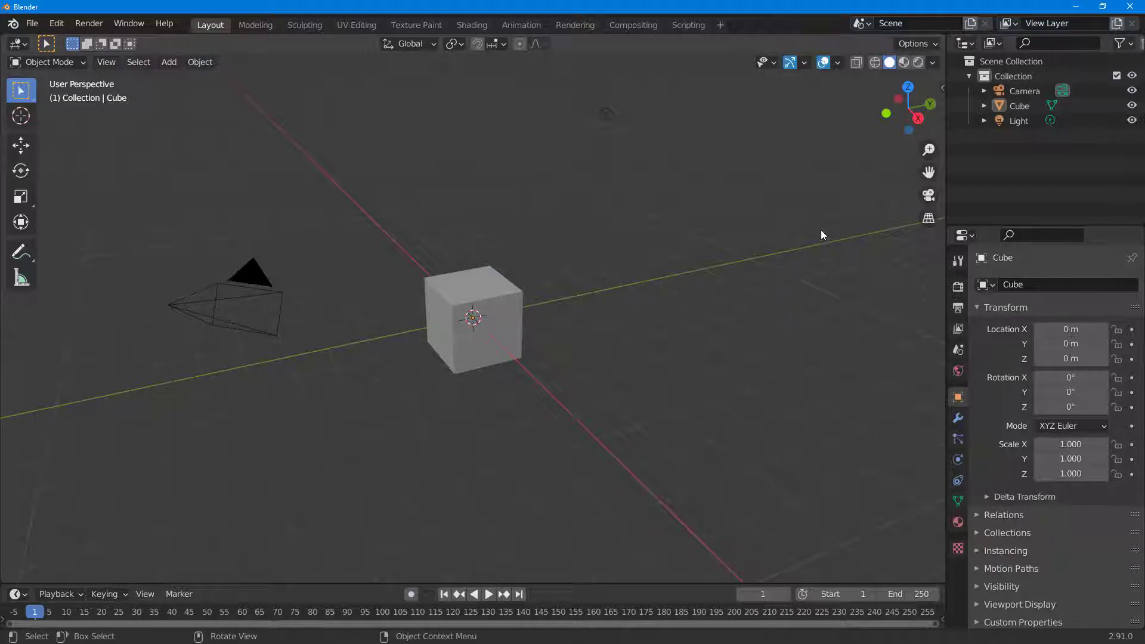
left_click(917, 63)
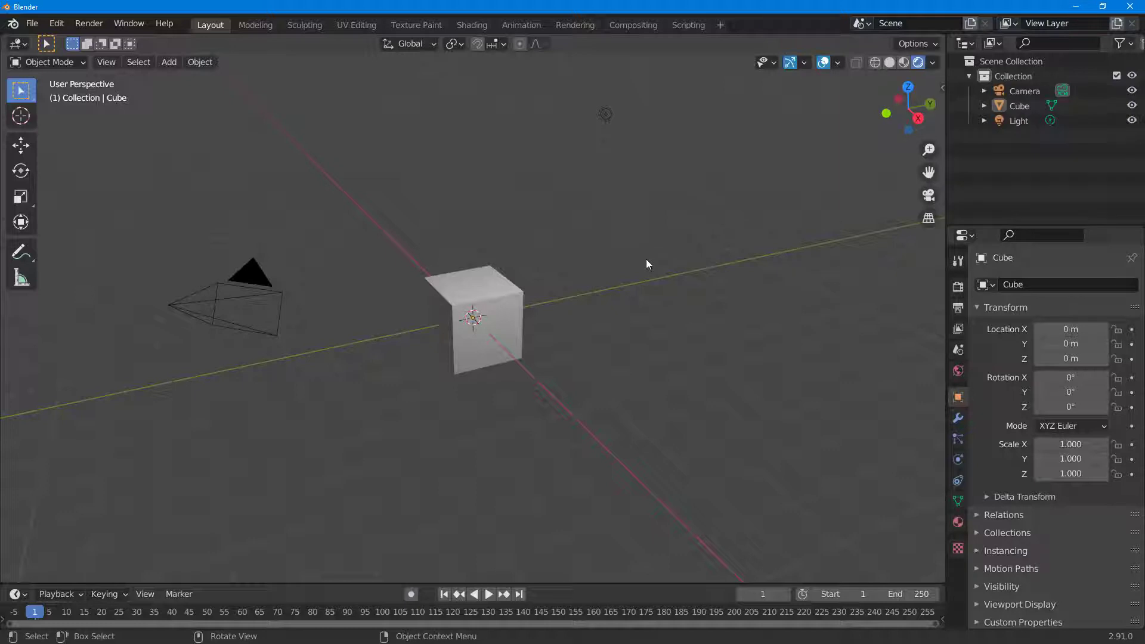
key("shift+a")
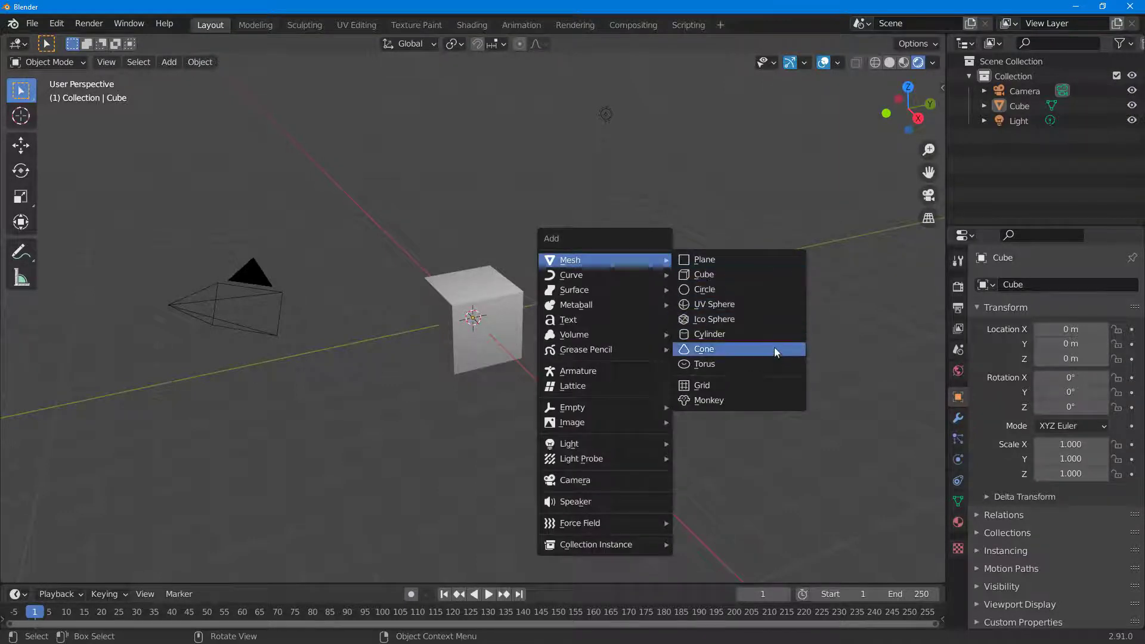
left_click(720, 273)
Step: Flatten the new cube into a wide floor slab, scaled to about 8.55 in X and Y and 0.073 in Z
left_click(21, 196)
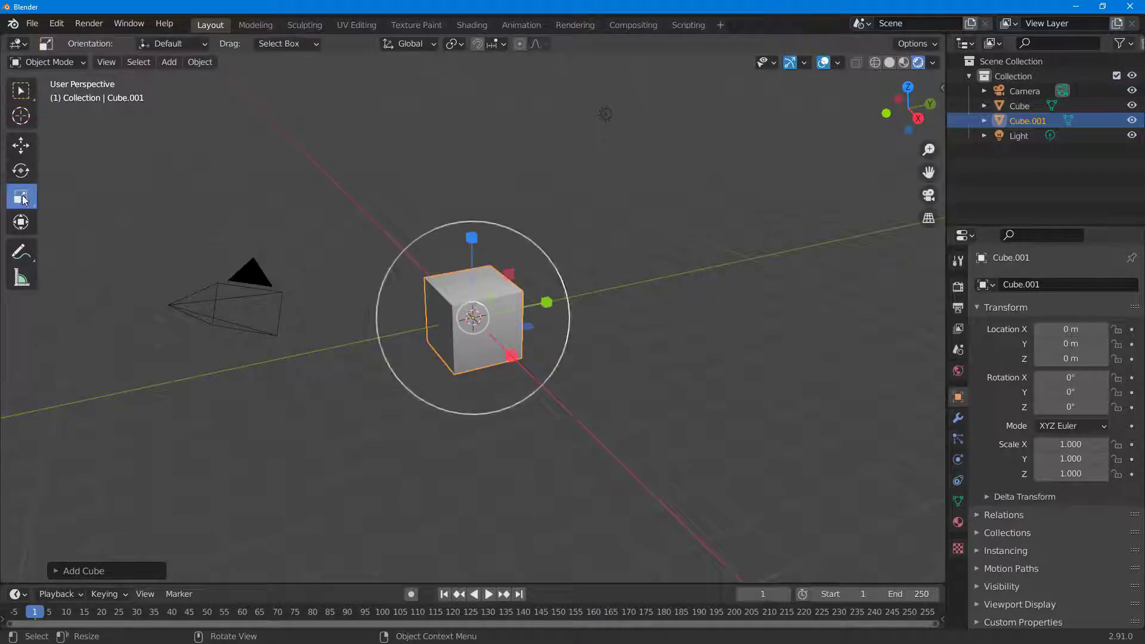
left_click_drag(527, 326, 885, 430)
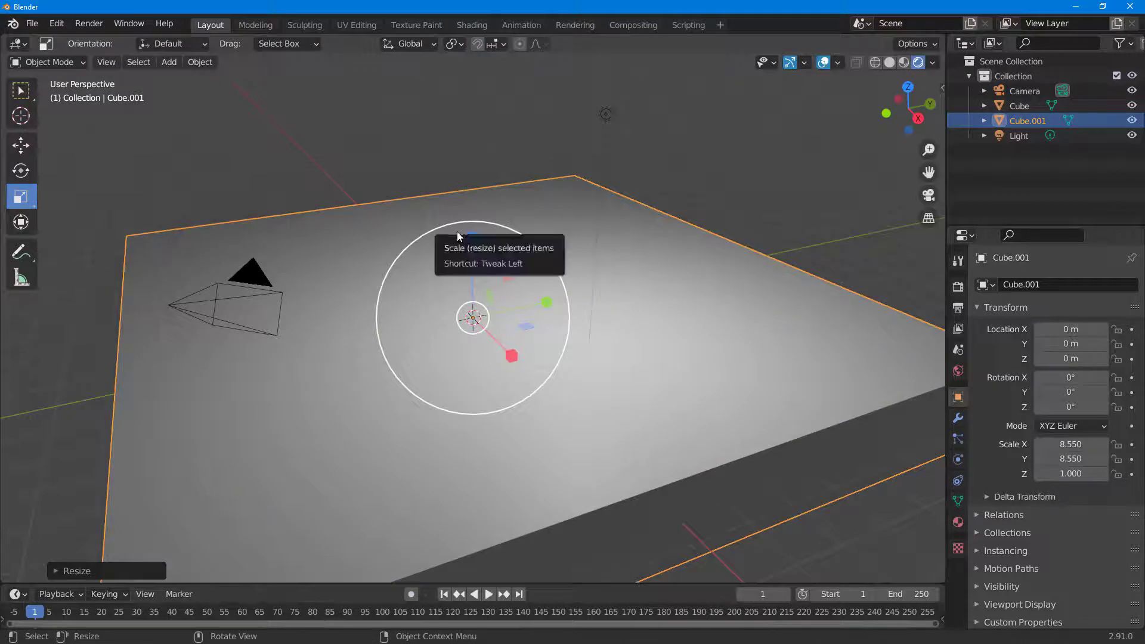
left_click_drag(471, 238, 471, 311)
left_click(21, 90)
left_click(267, 122)
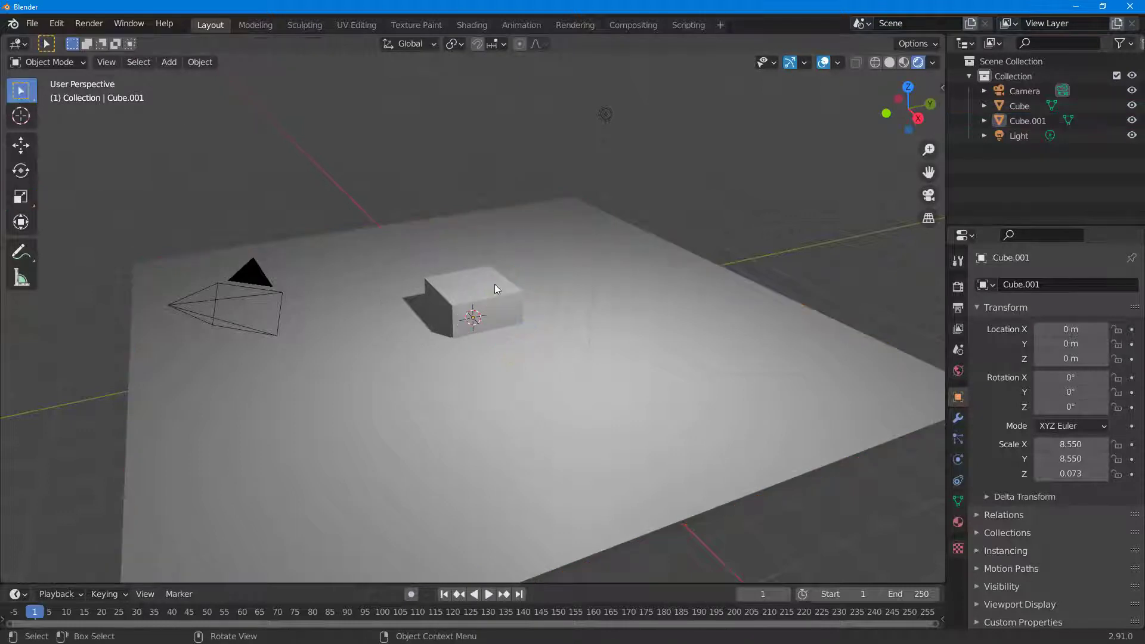
Step: Raise the original cube above the floor slab to a Z location of about 1.62 m
left_click(494, 283)
left_click(18, 147)
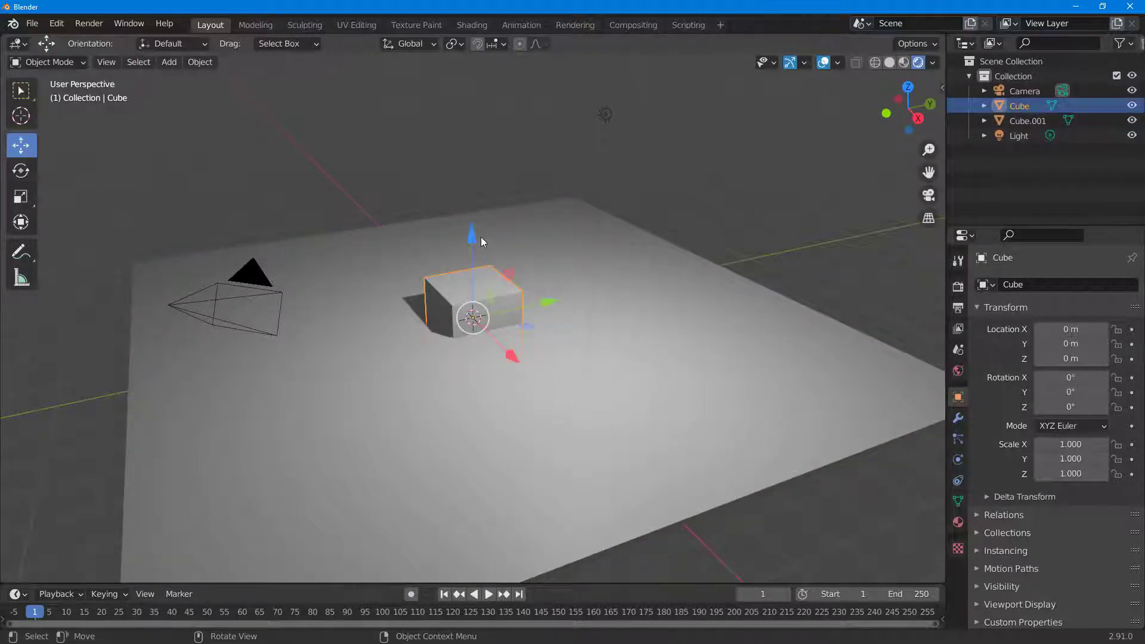
left_click_drag(480, 237, 480, 183)
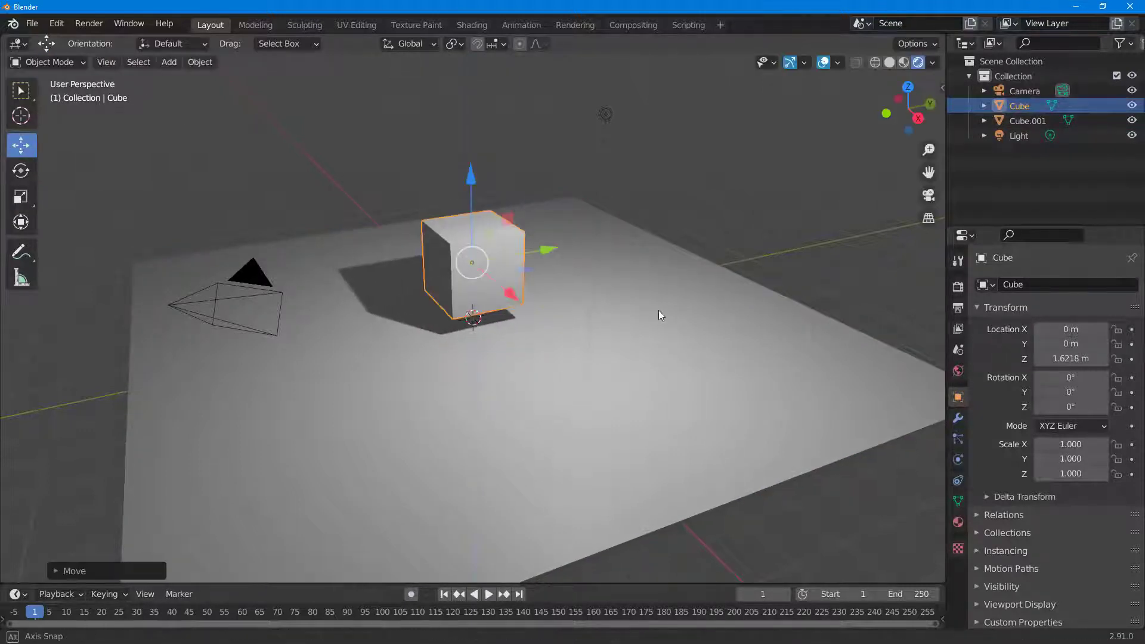
Step: Add a UV sphere and move it beside the cube, to about Y 2.38 m and Z 1.83 m
middle_click_drag(658, 316, 567, 276)
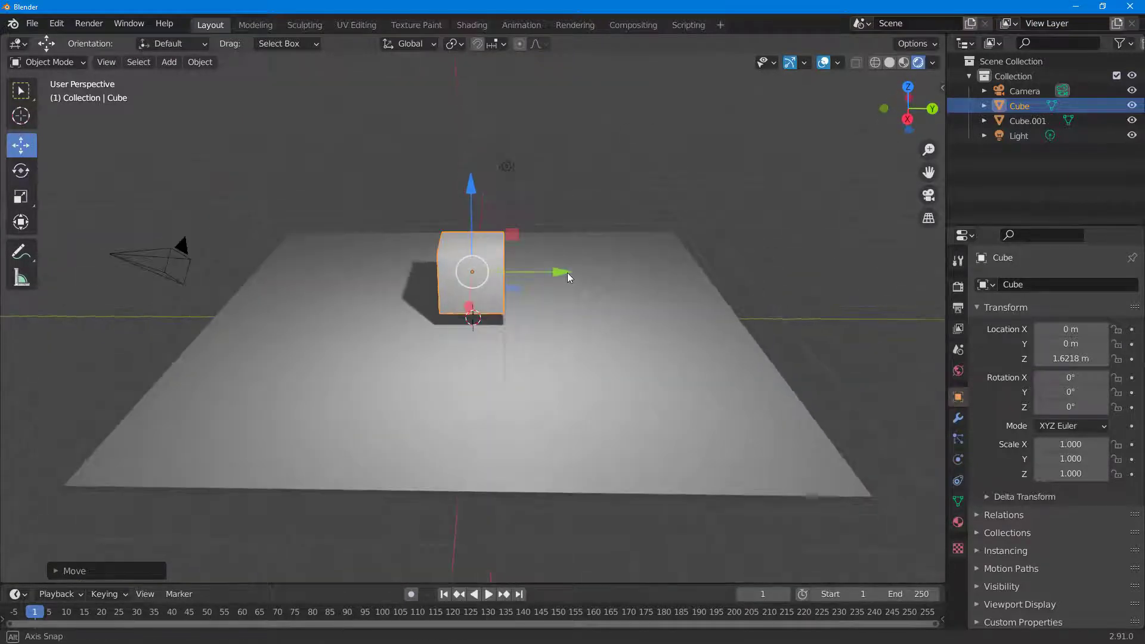
key("shift+a")
mouse_move(576, 319)
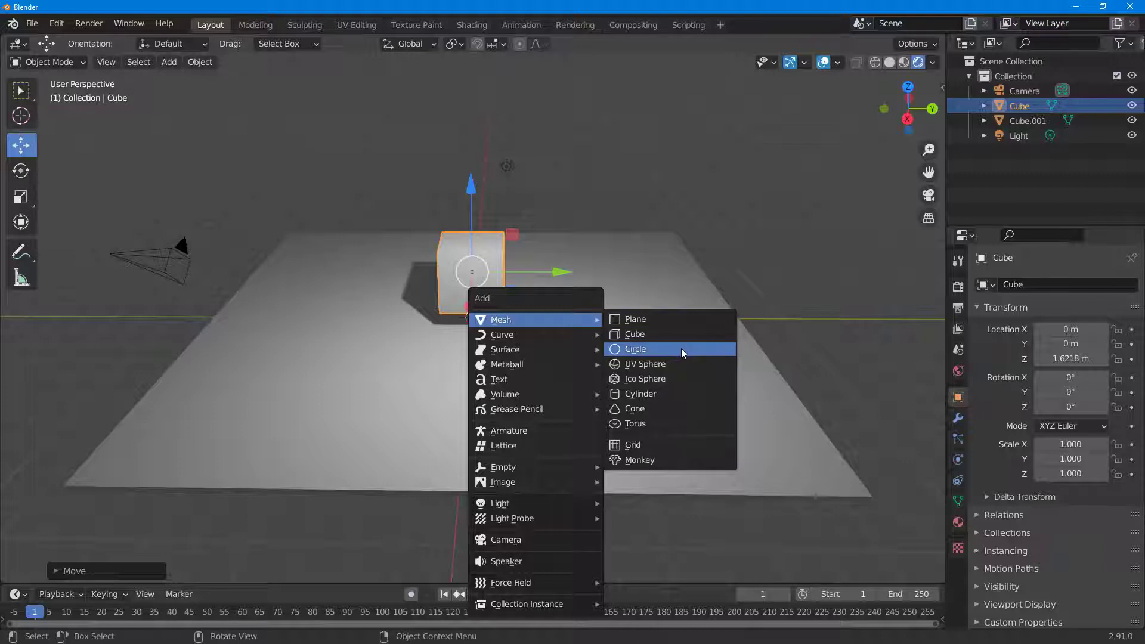
left_click(653, 363)
left_click_drag(554, 317, 625, 319)
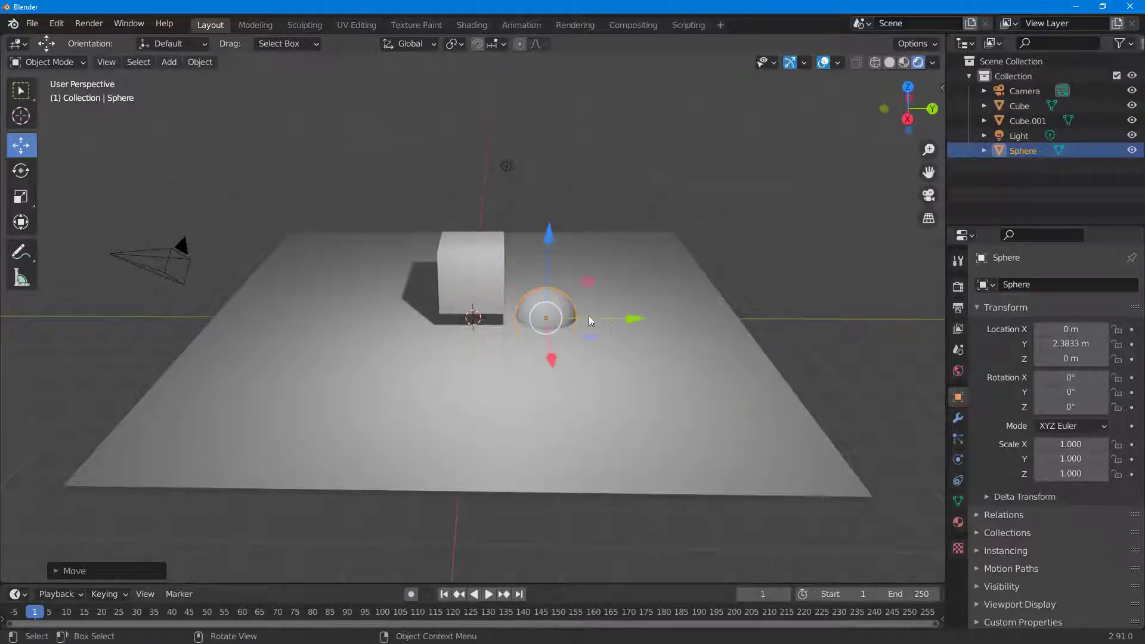
left_click_drag(548, 236, 562, 185)
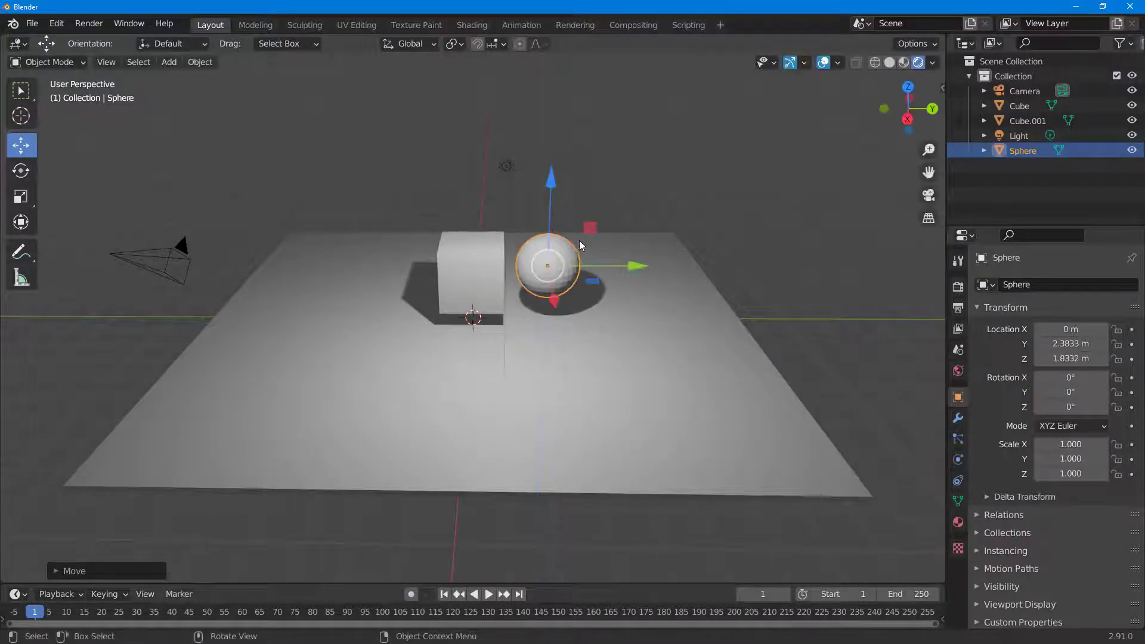
Step: Duplicate the sphere twice, placing the copies at about X 0.18, Y -2.71, Z 1.90 m and X 3.24, Y -3.17, Z 2.31 m
key("shift+d")
left_click(470, 280)
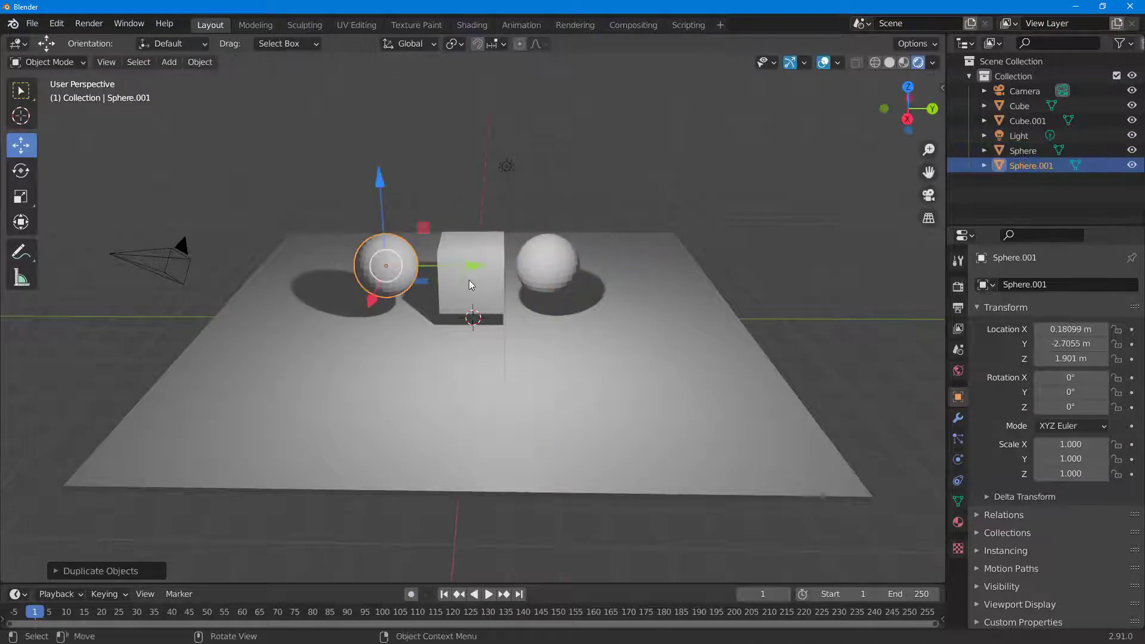
middle_click_drag(605, 313, 566, 329)
key("shift+d")
left_click(688, 310)
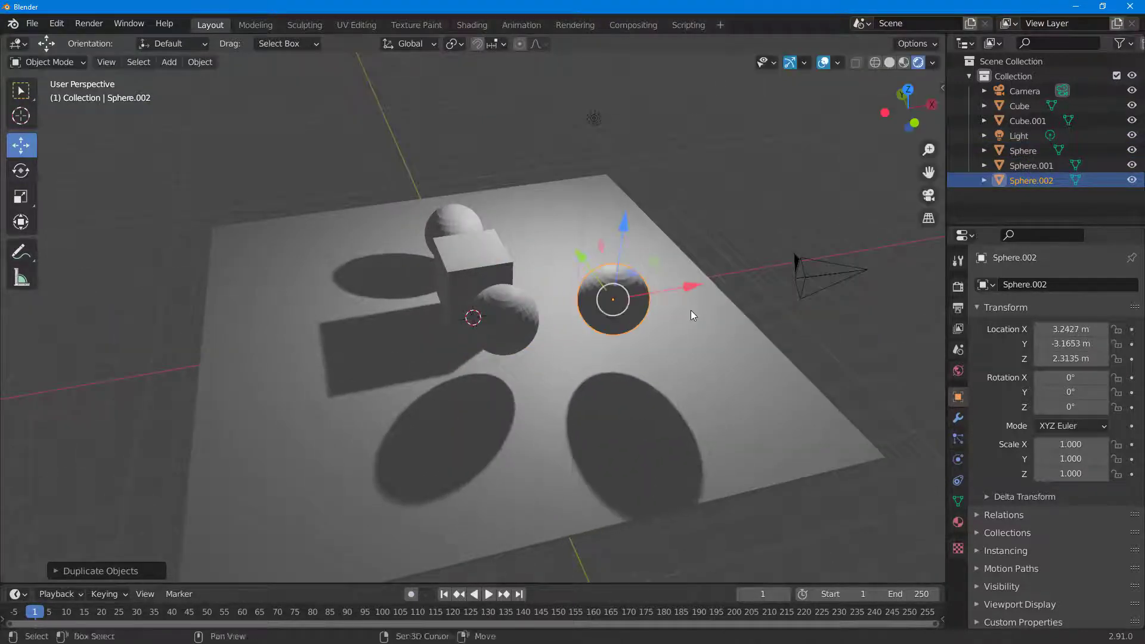
Step: Make two more sphere copies around the cube, at about X -3.15, Y -1.60, Z 2.21 m and X 3.84, Y 1.43, Z 2.07 m
key("shift+d")
left_click(456, 324)
key("shift+d")
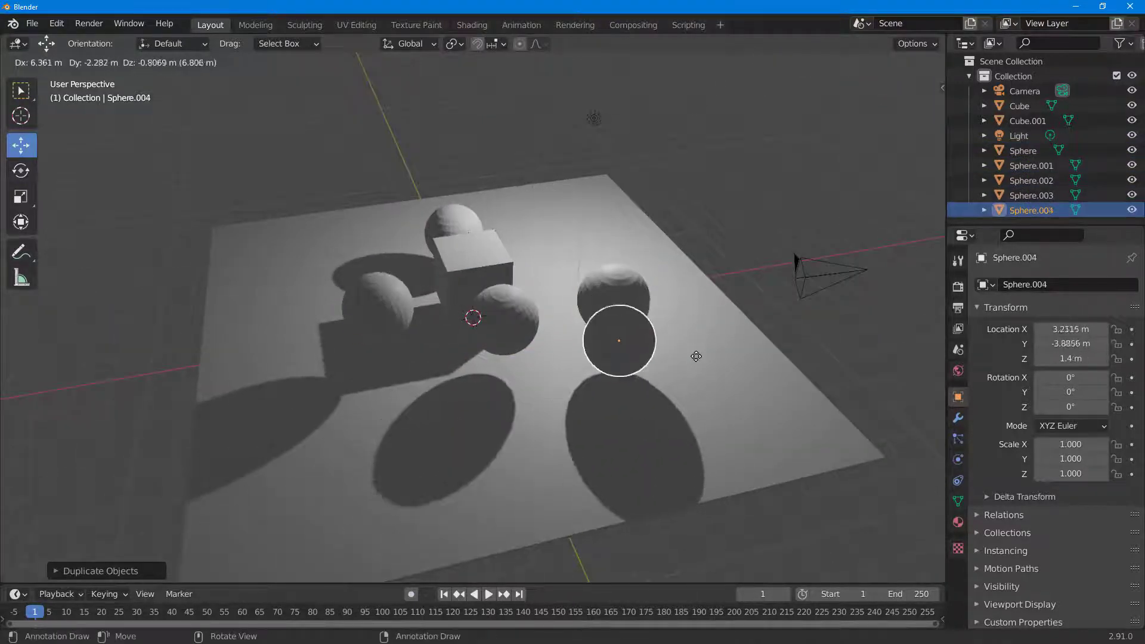
left_click(641, 373)
middle_click_drag(638, 332, 503, 353)
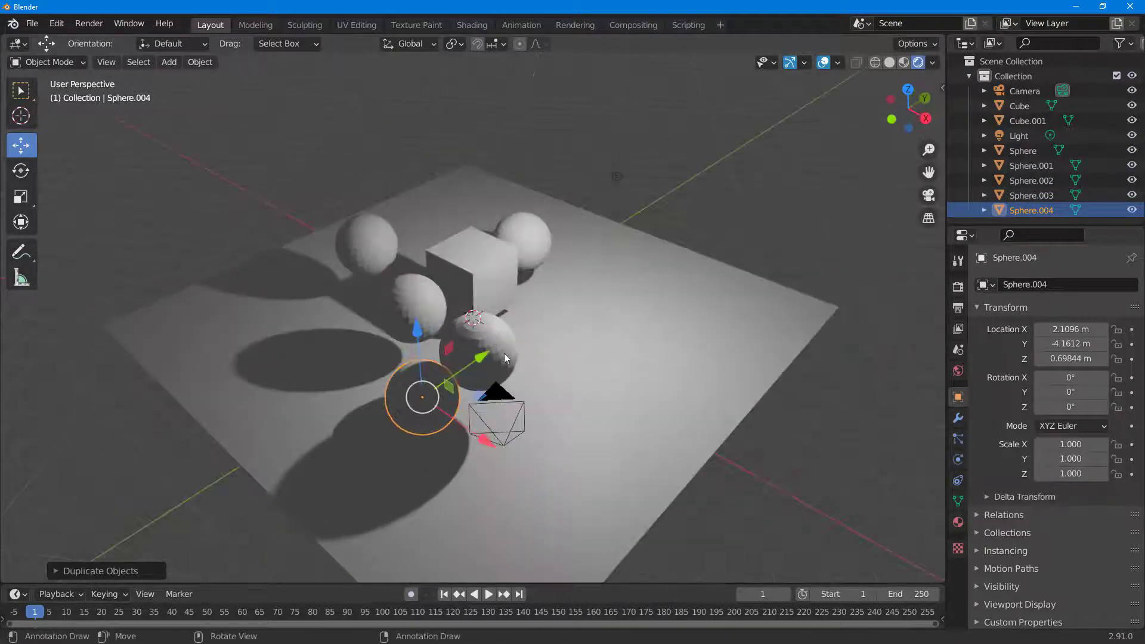
left_click_drag(419, 346, 676, 330)
Step: Duplicate the point light and place the copy at about X 3.43, Y -7.29, Z 6.41 m
left_click(616, 177)
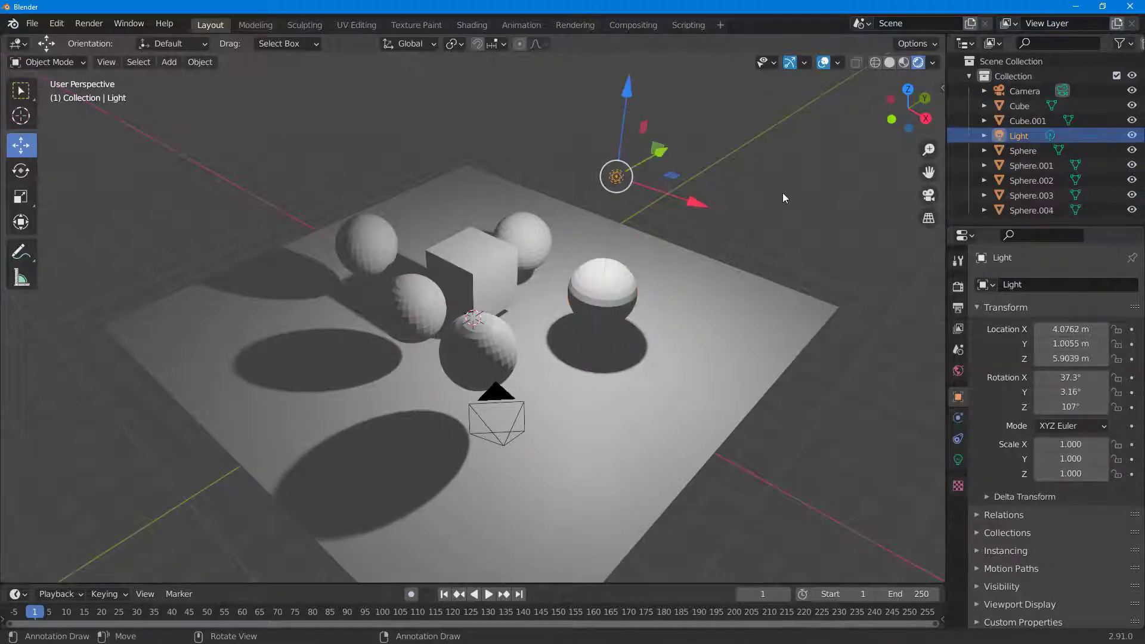
middle_click_drag(782, 192, 701, 196)
key("shift+d")
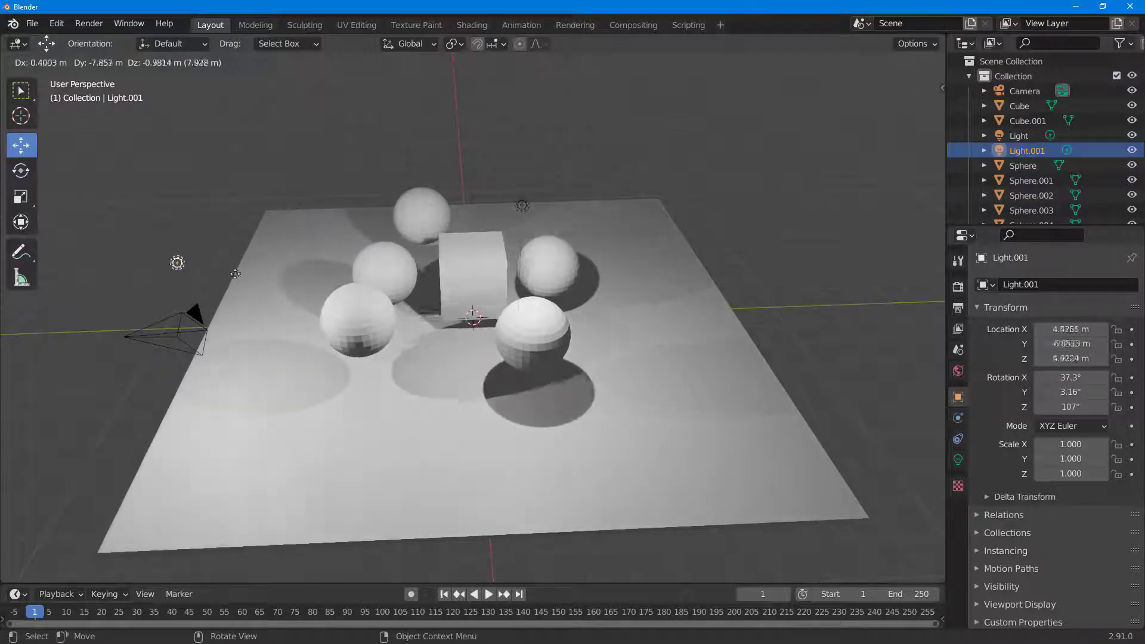
left_click(242, 197)
Step: Duplicate the second light and position this third light at about X -4.94, Y 1.07, Z 8.47 m
middle_click_drag(391, 214, 607, 230)
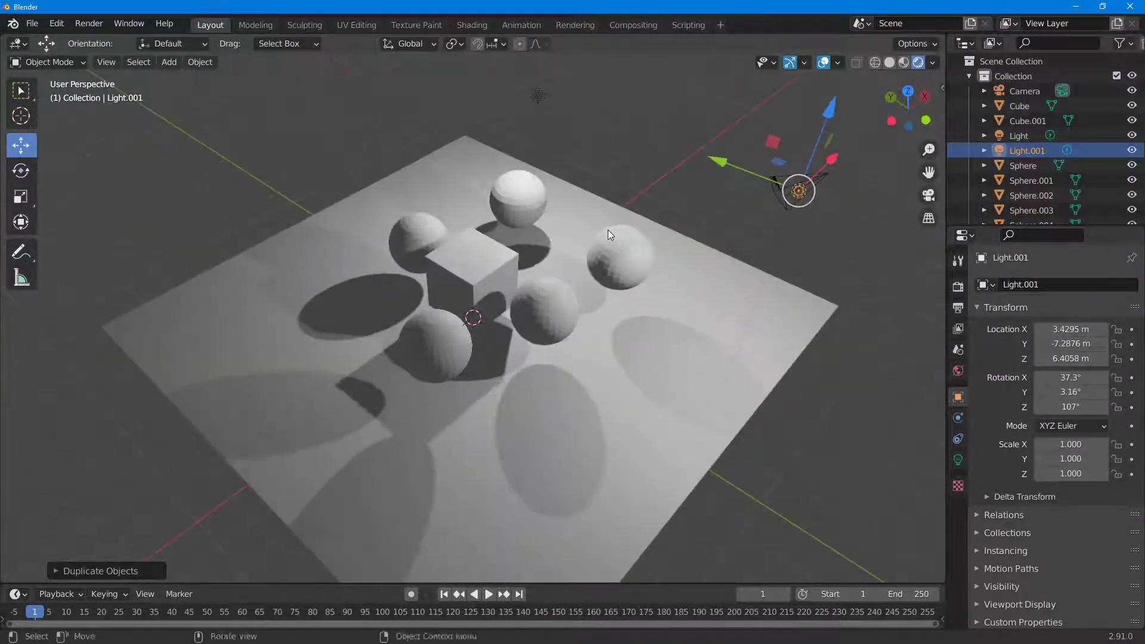
key("shift+d")
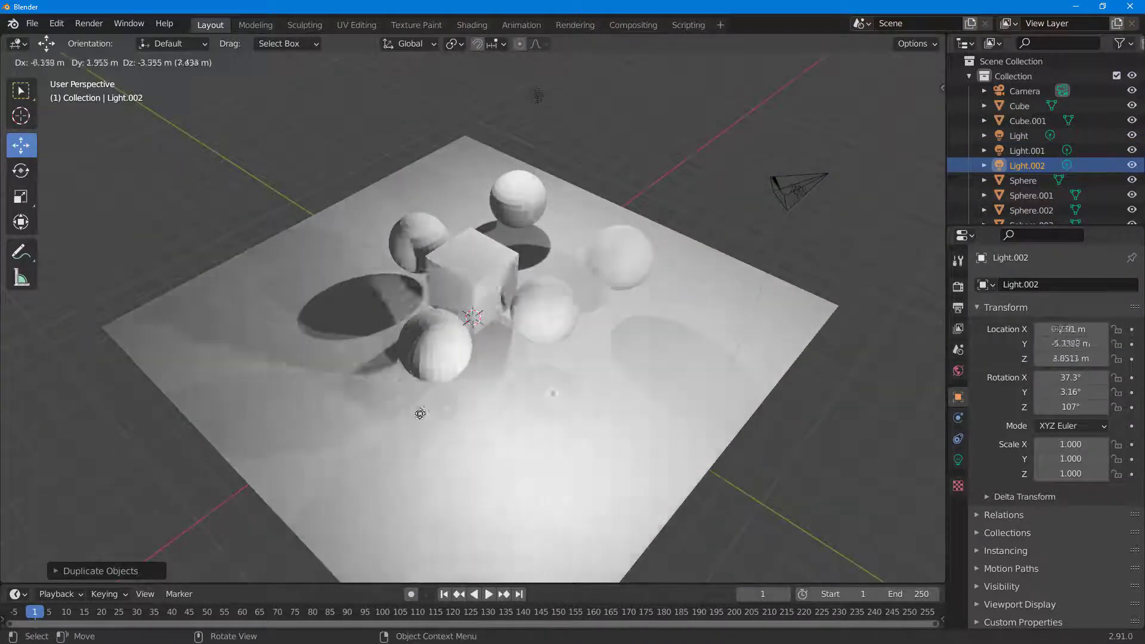
key("z")
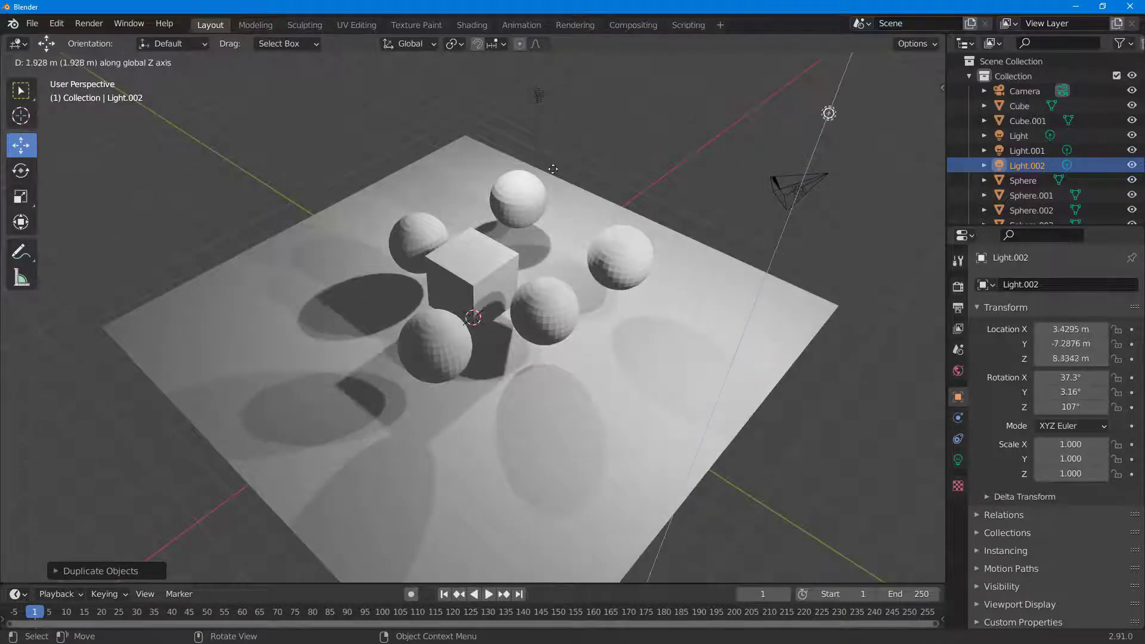
left_click(792, 166)
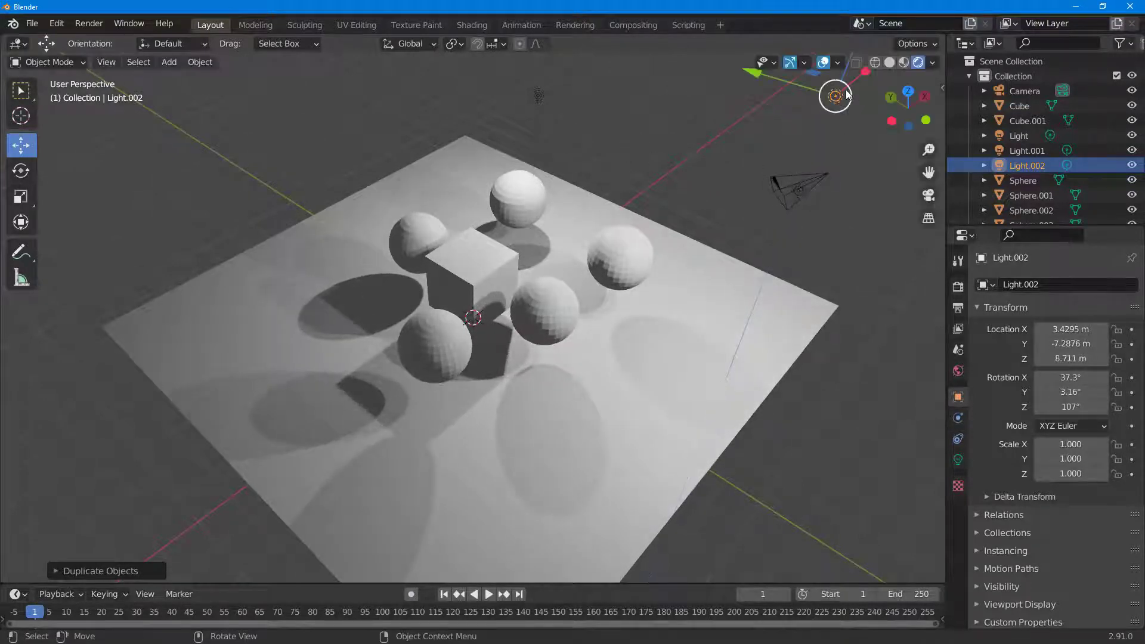
left_click_drag(833, 95, 268, 121)
left_click(608, 172)
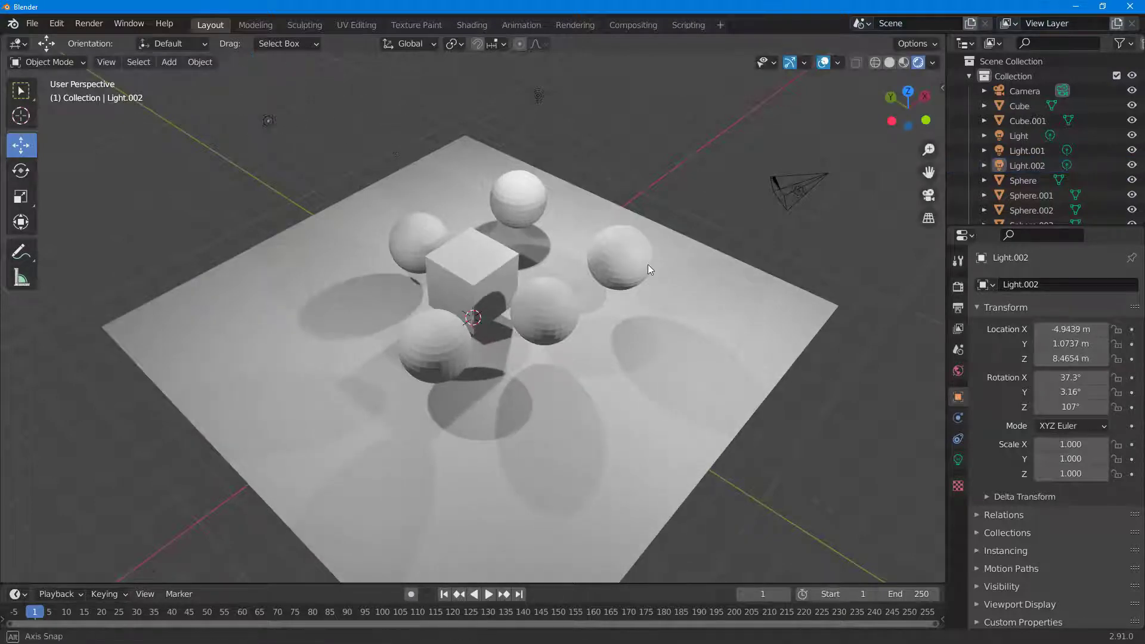
Step: Select all five spheres and apply Shade Smooth to them
middle_click_drag(648, 264, 682, 194)
scroll(624, 267, "up", 4)
scroll(625, 267, "down", 3)
scroll(626, 267, "up", 3)
left_click(682, 195)
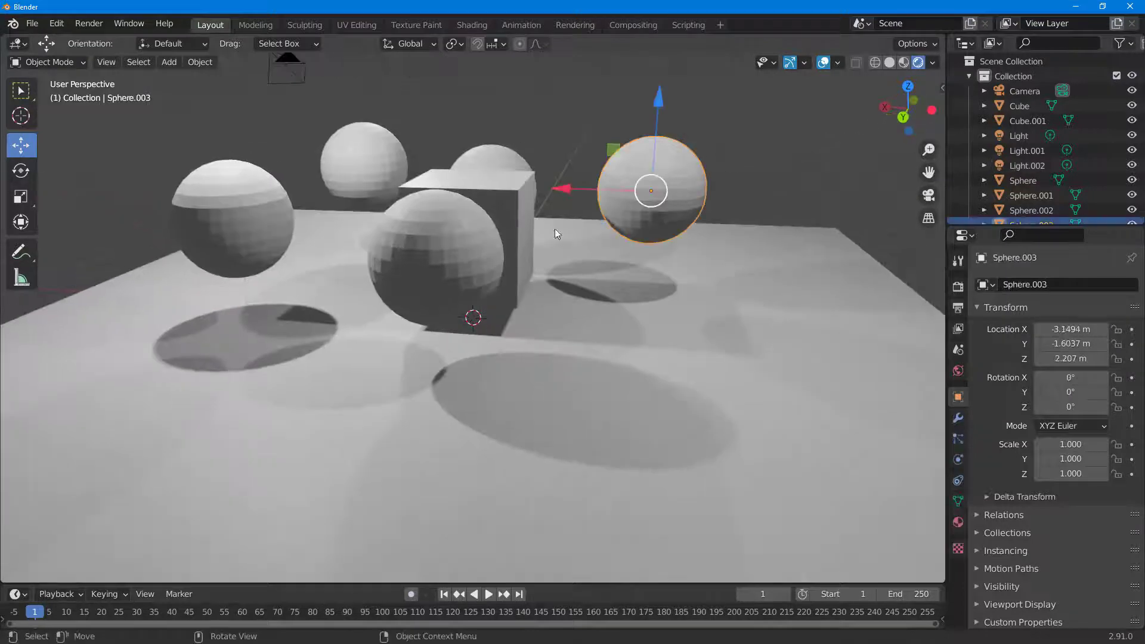
left_click(445, 241, "shift")
left_click(467, 155, "shift")
left_click(364, 170, "shift")
left_click(242, 216, "shift")
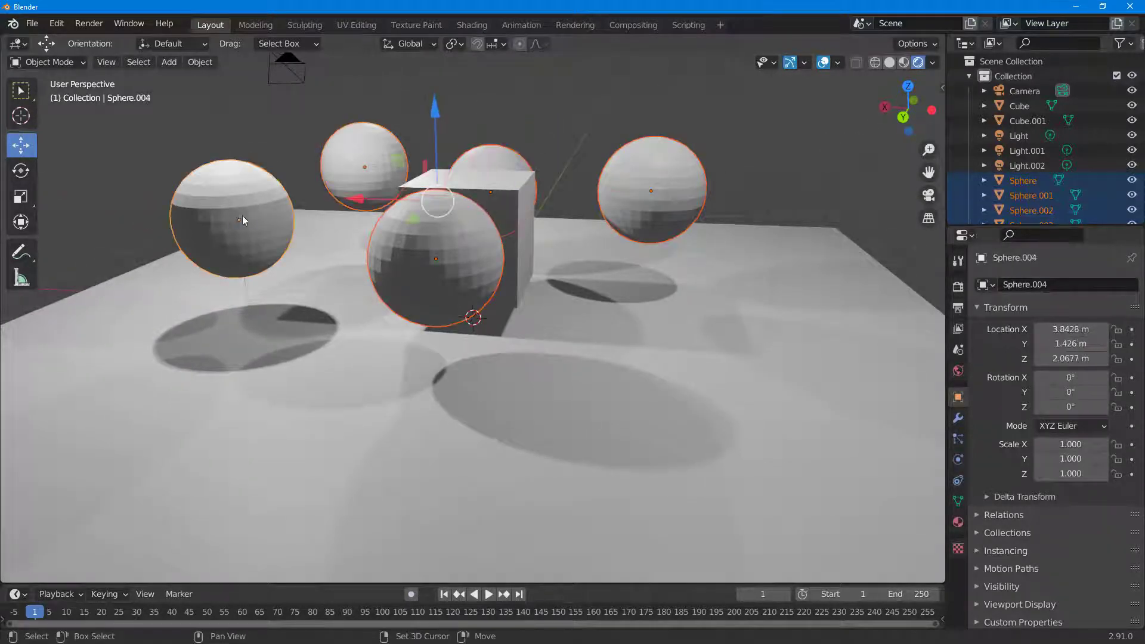
key("Tab")
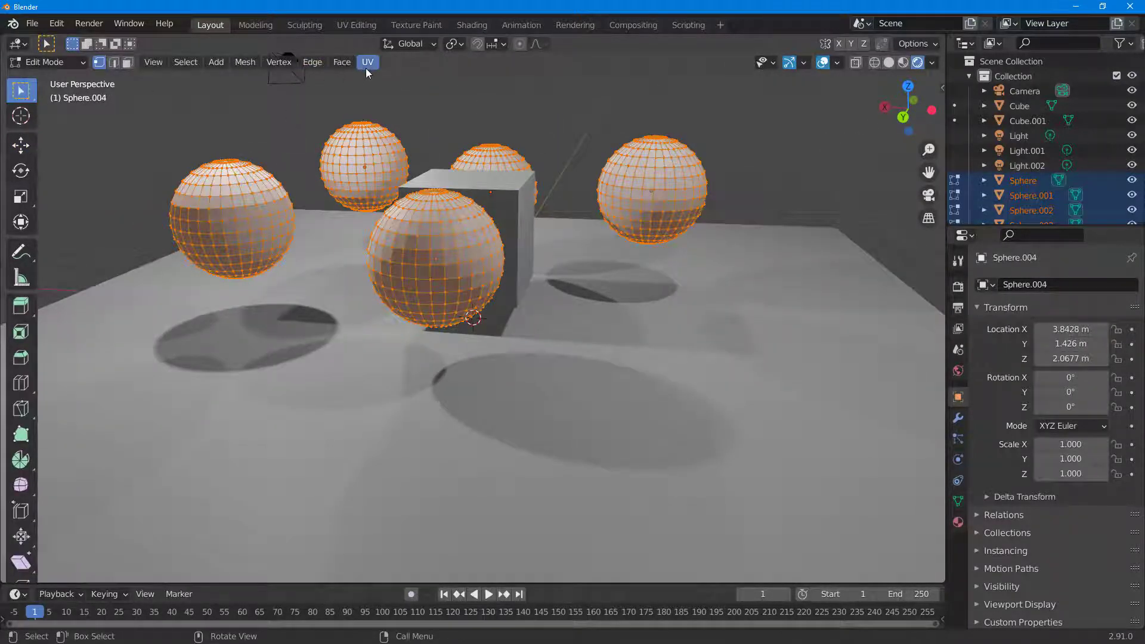
key("Tab")
left_click(200, 62)
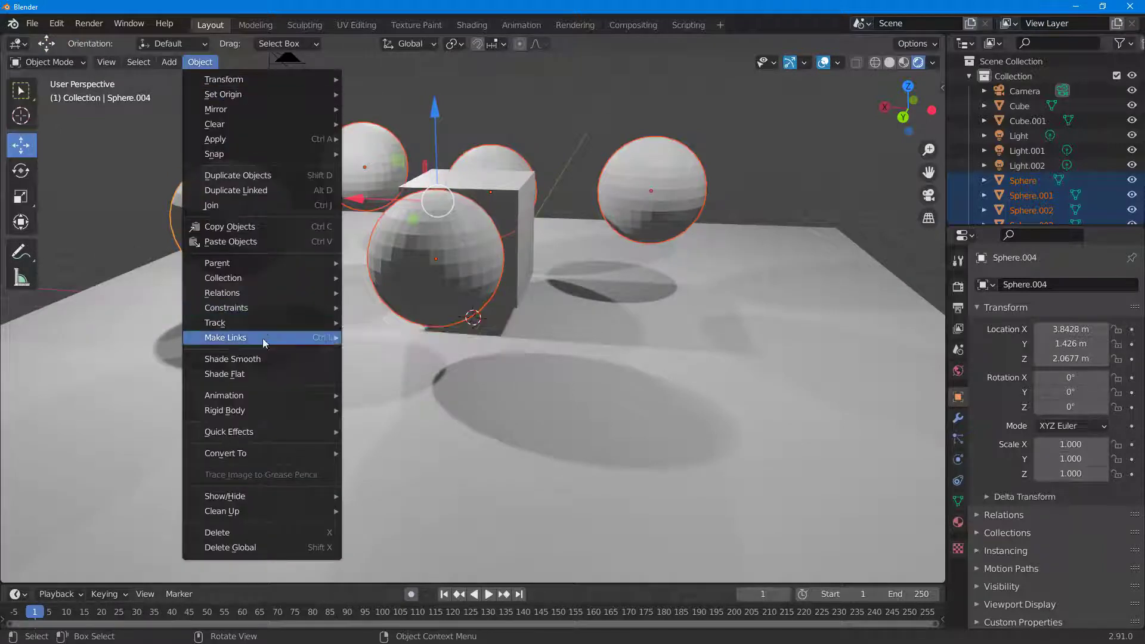
left_click(267, 359)
left_click(781, 183)
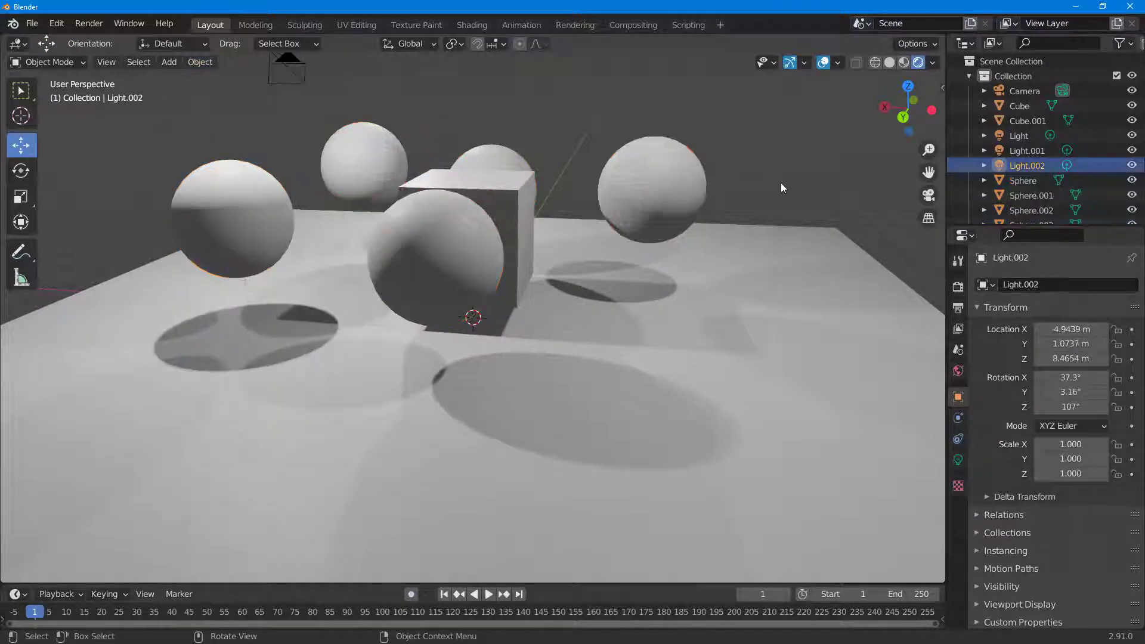
Step: Select the five spheres, the cube and the floor slab, with the slab active, and create a new material for it
middle_click_drag(788, 186, 654, 211)
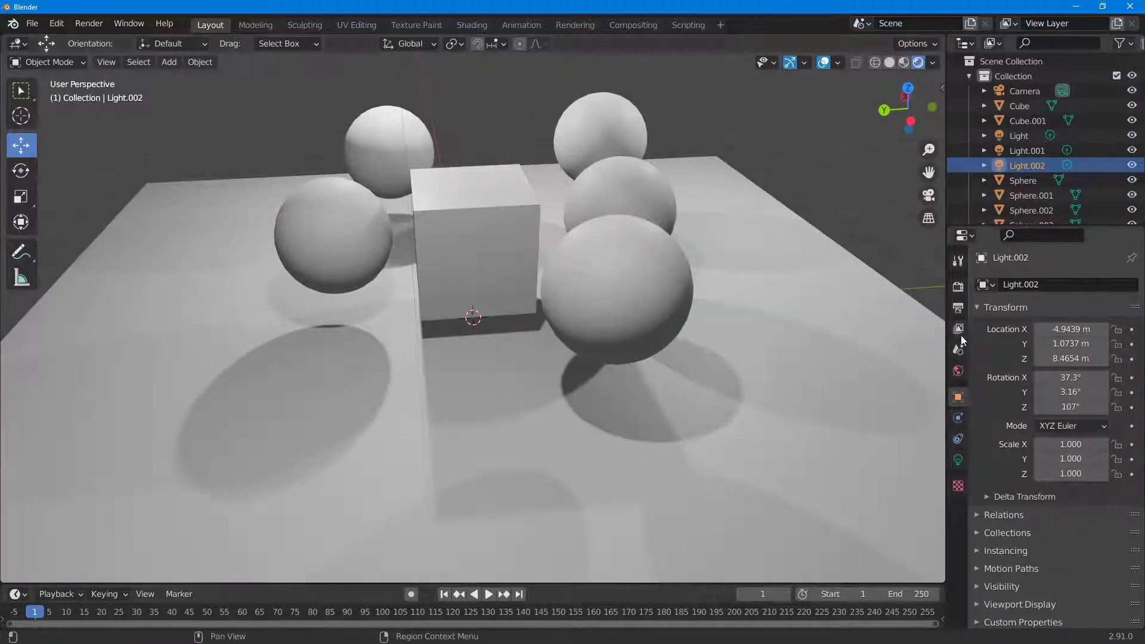
left_click(958, 288)
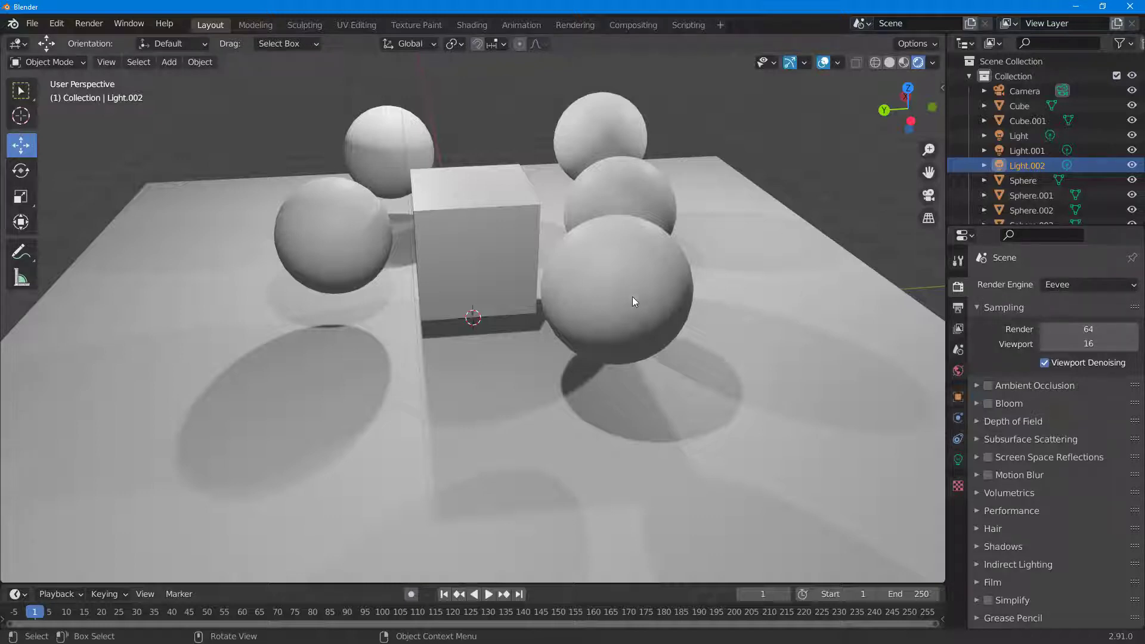
left_click(634, 281)
left_click(654, 189, "shift")
left_click(619, 143, "shift")
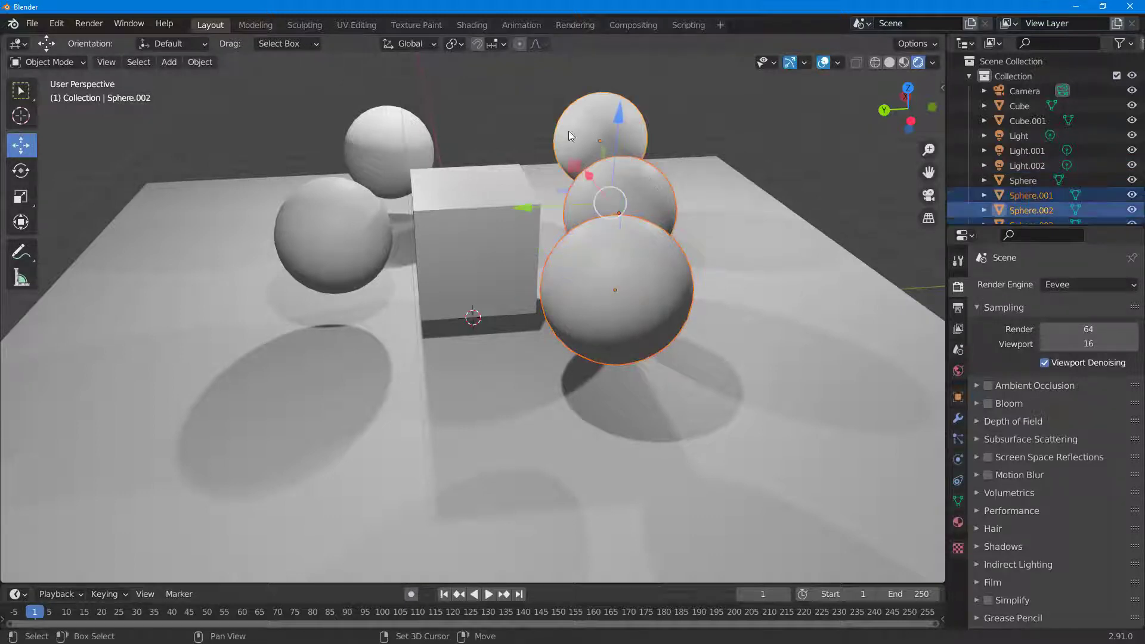
left_click(413, 142, "shift")
left_click(349, 227, "shift")
left_click(491, 277, "shift")
left_click(474, 298, "shift")
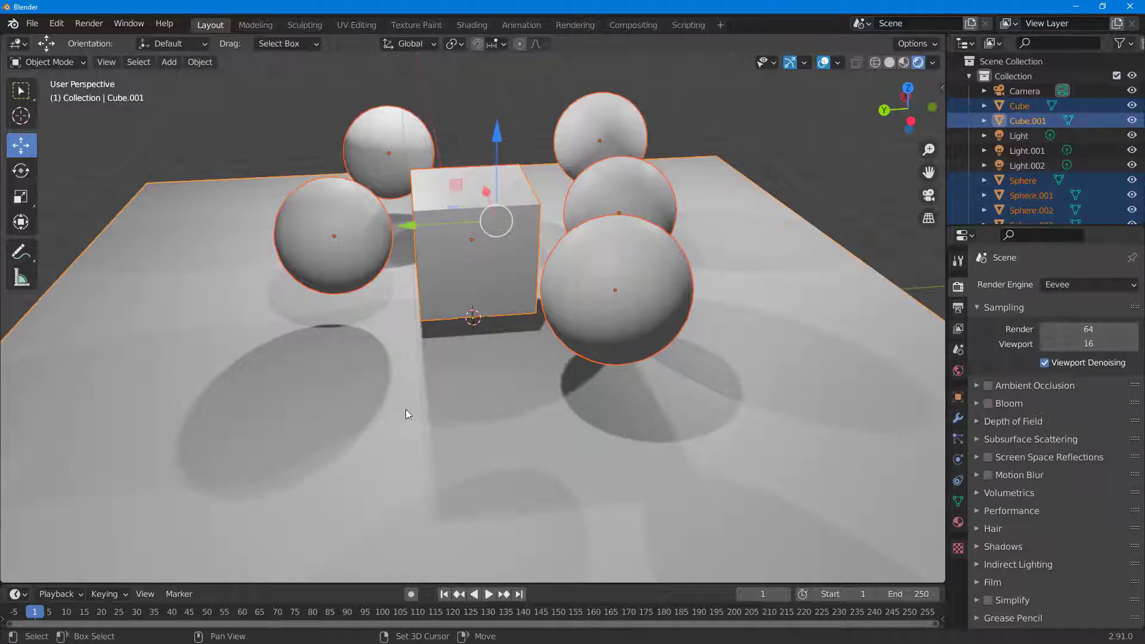
left_click(963, 548)
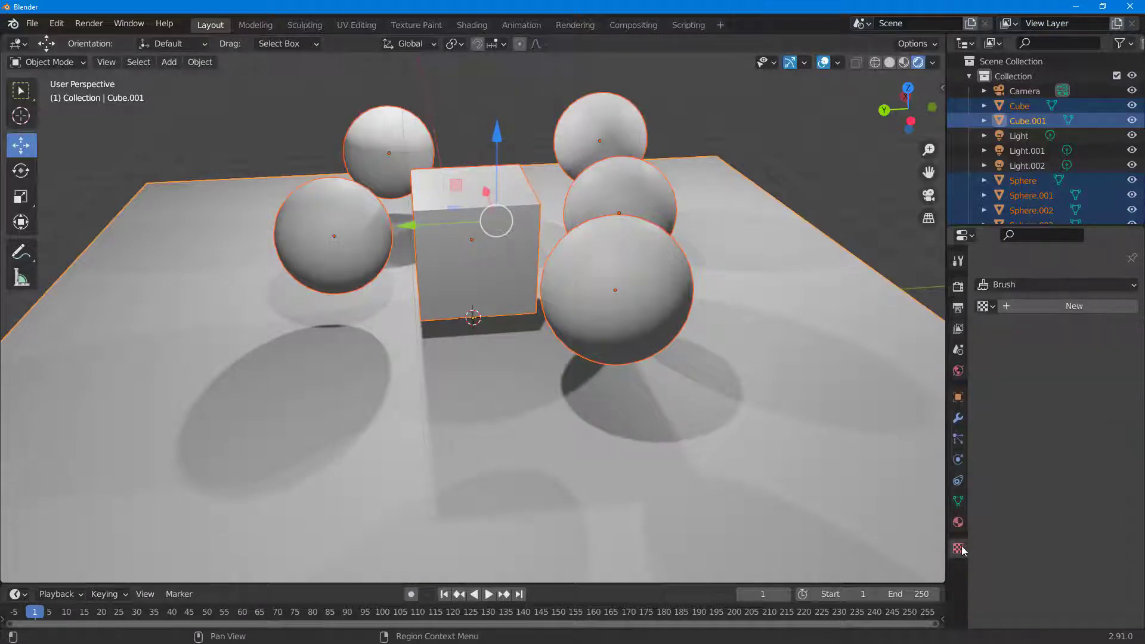
left_click(959, 526)
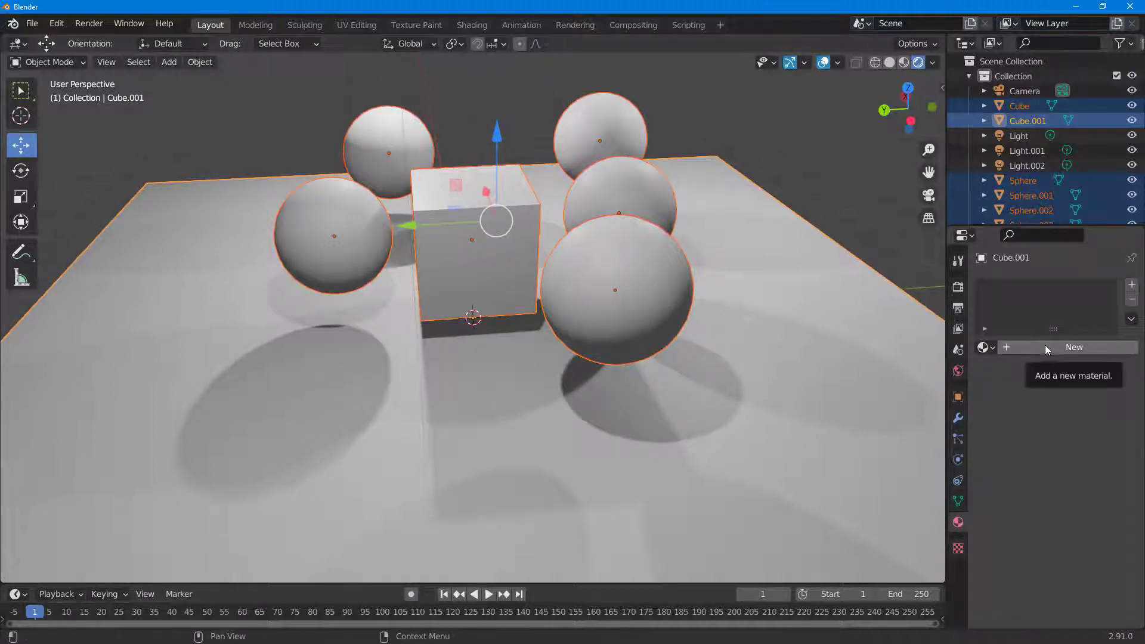
left_click(1045, 346)
scroll(1079, 487, "down", 8)
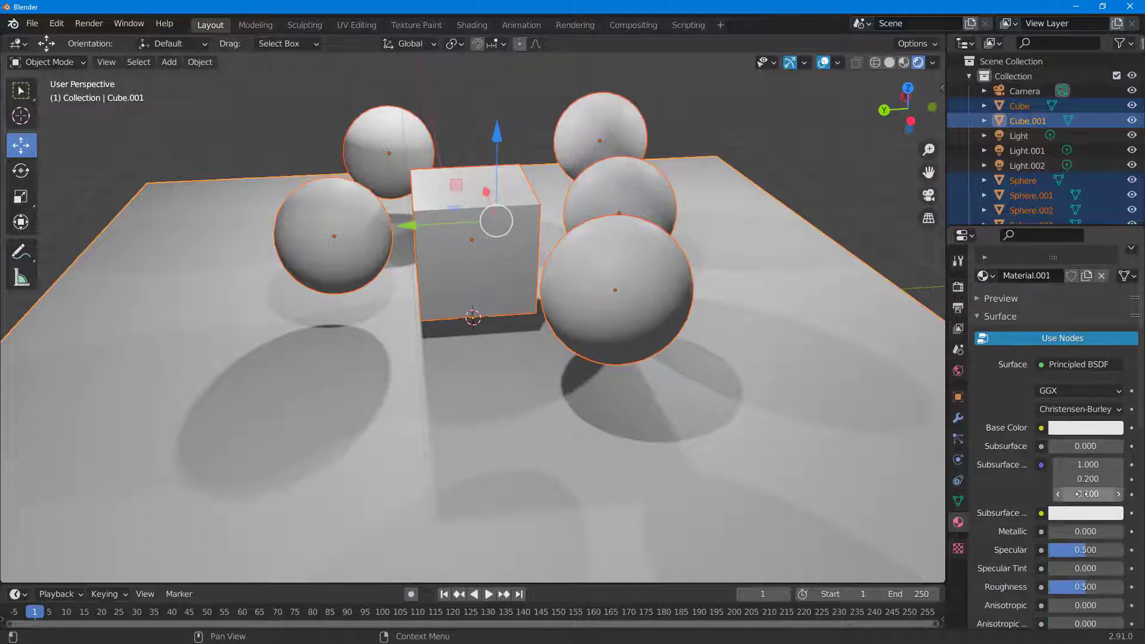
Step: Set the floor material's Metallic to 1.000, and give the nearest sphere a new material with Metallic 1.000
left_click_drag(1082, 413, 1121, 412)
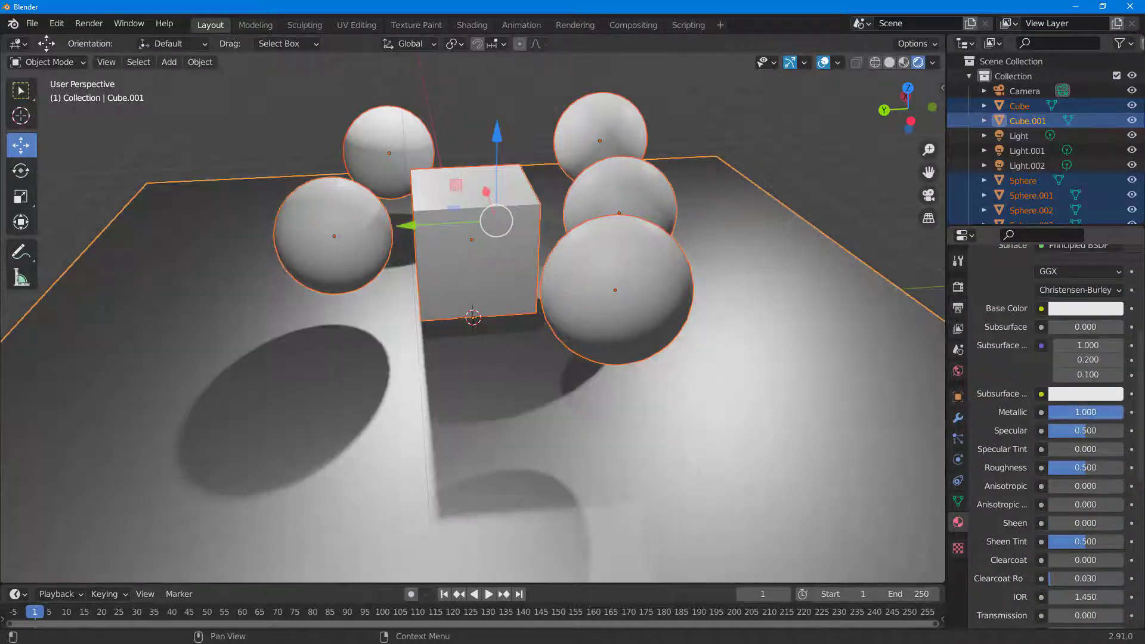
left_click(623, 293)
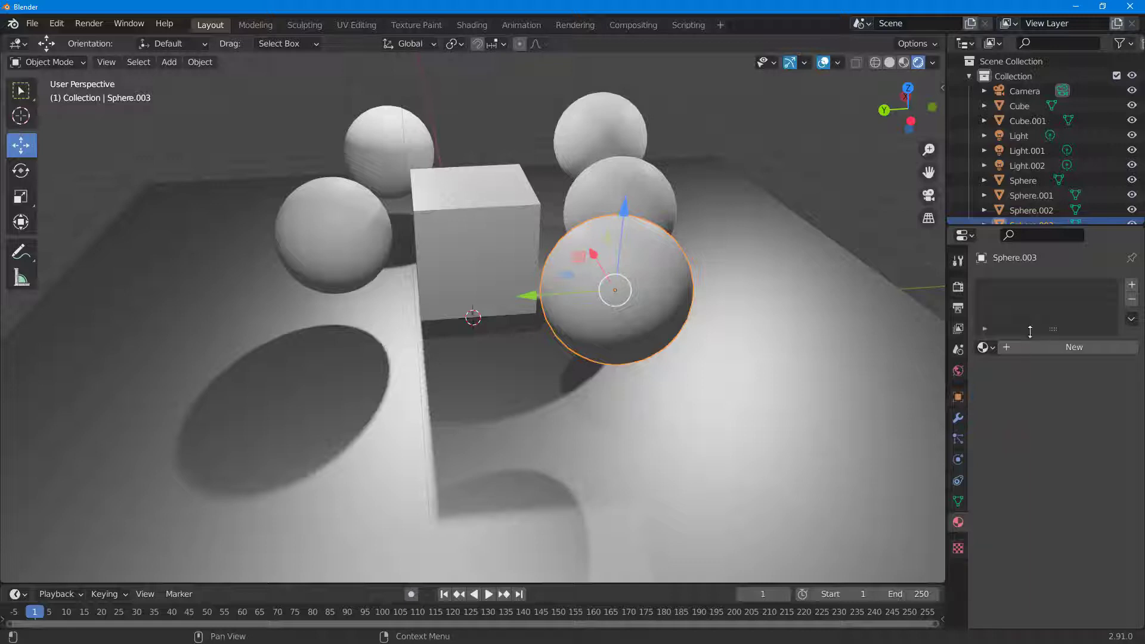
left_click(1073, 346)
scroll(1073, 531, "down", 2)
scroll(1073, 536, "down", 2)
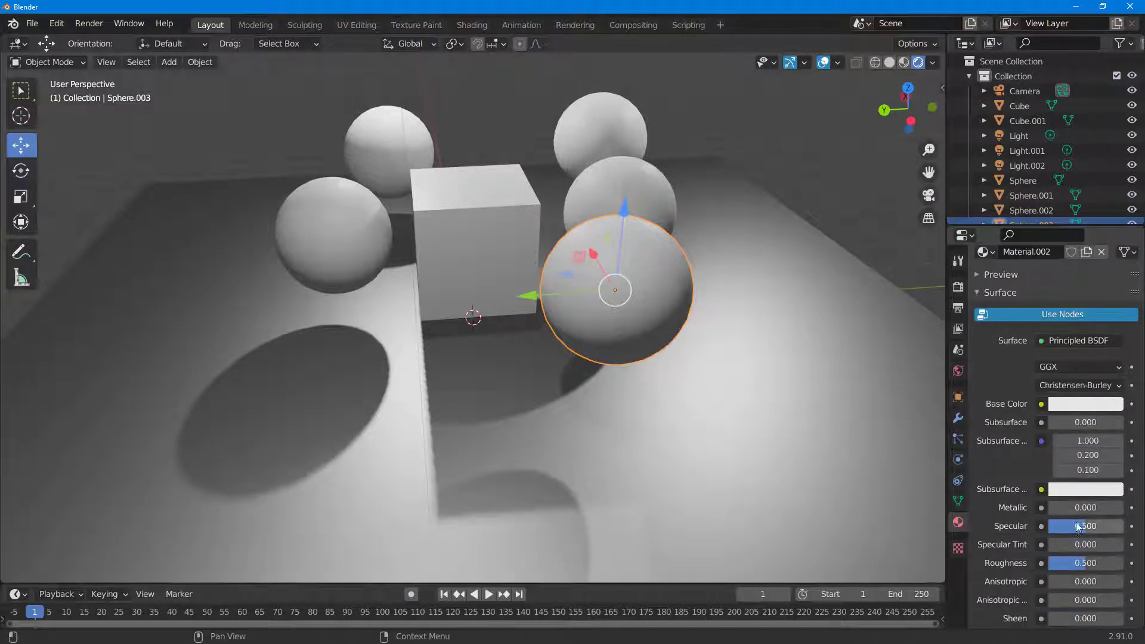
left_click_drag(1082, 510, 1121, 510)
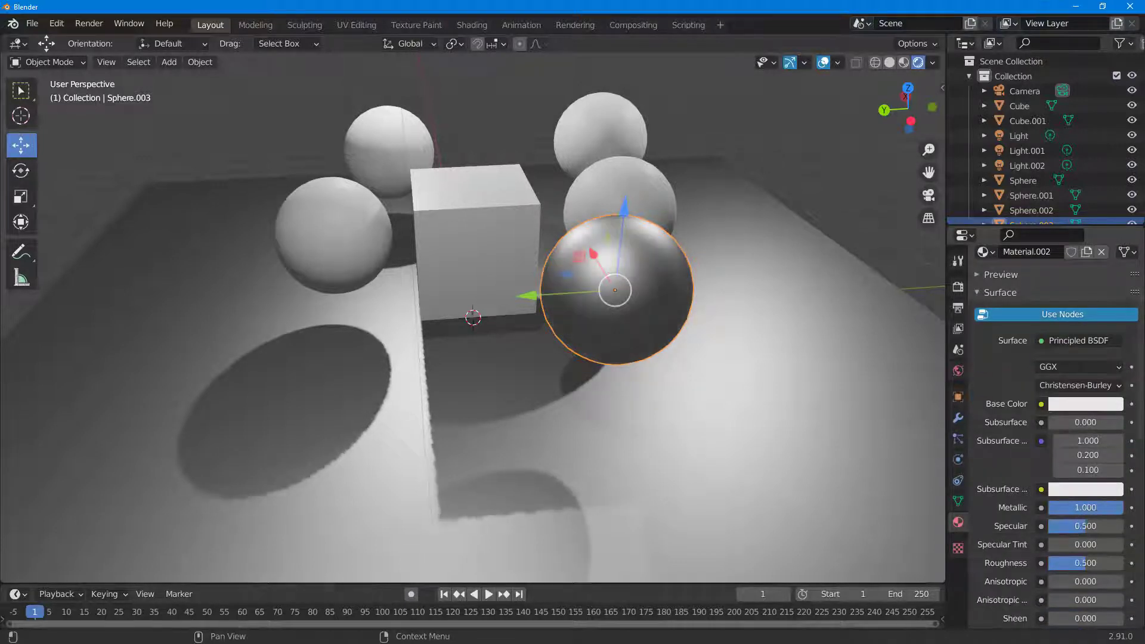
Step: Create a new material for the sphere directly behind the metallic one and set its Metallic to 1.000
left_click(666, 198)
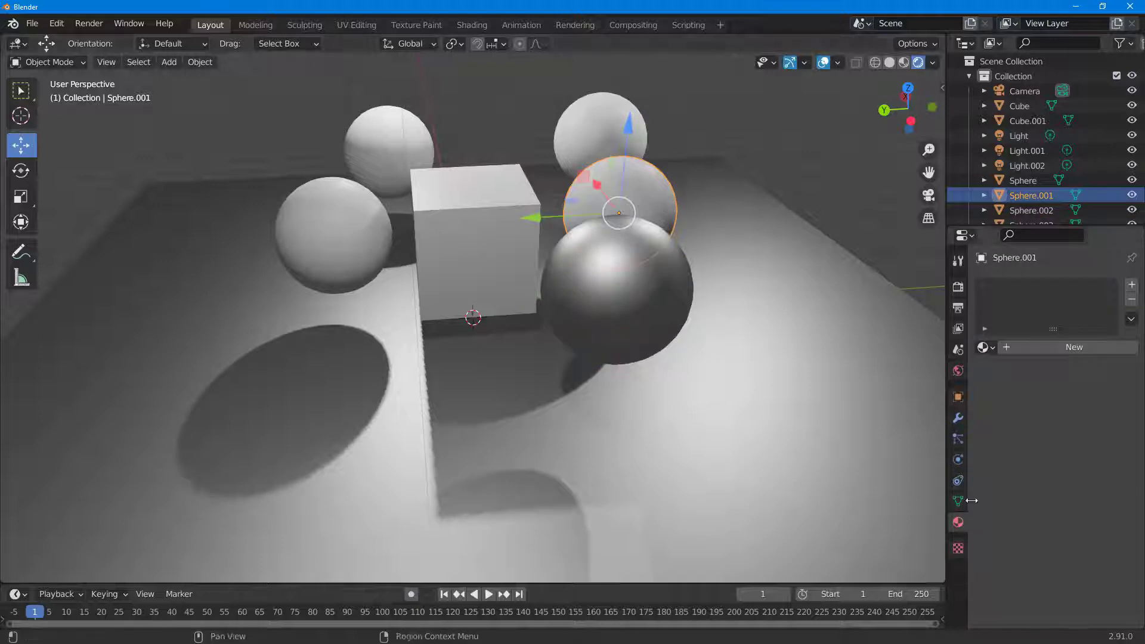
left_click(1042, 349)
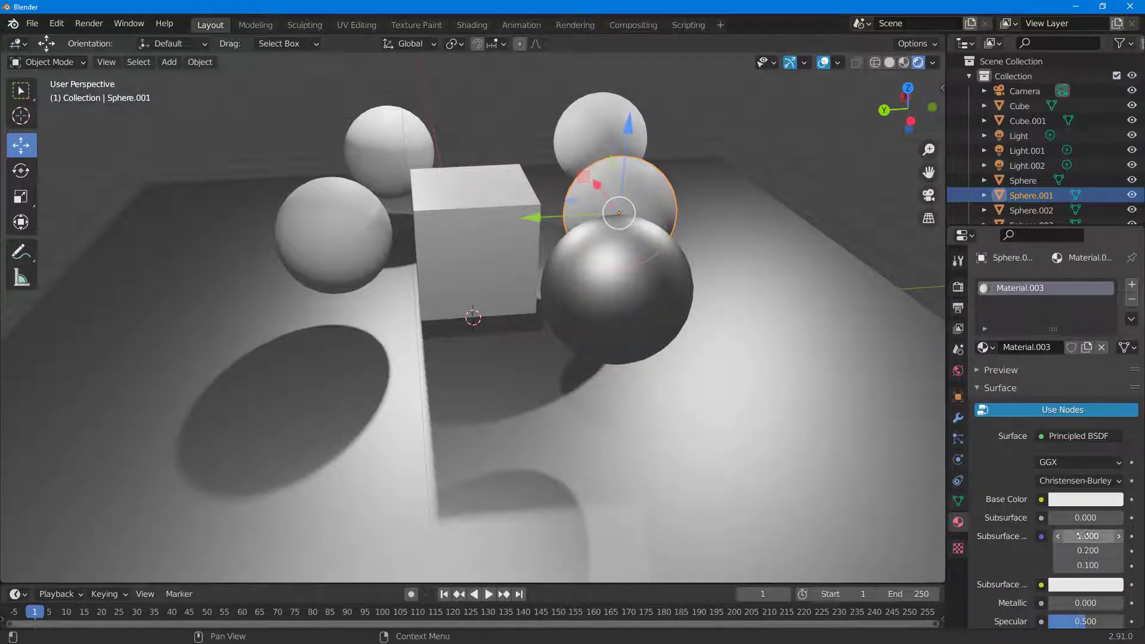
left_click_drag(1090, 602, 1144, 602)
Step: Change the base color of the nearest metallic sphere to a copper orange
mouse_move(620, 381)
middle_mouse_down()
mouse_move(476, 337)
mouse_move(577, 374)
mouse_move(506, 360)
mouse_move(605, 373)
middle_mouse_up()
left_click(456, 192)
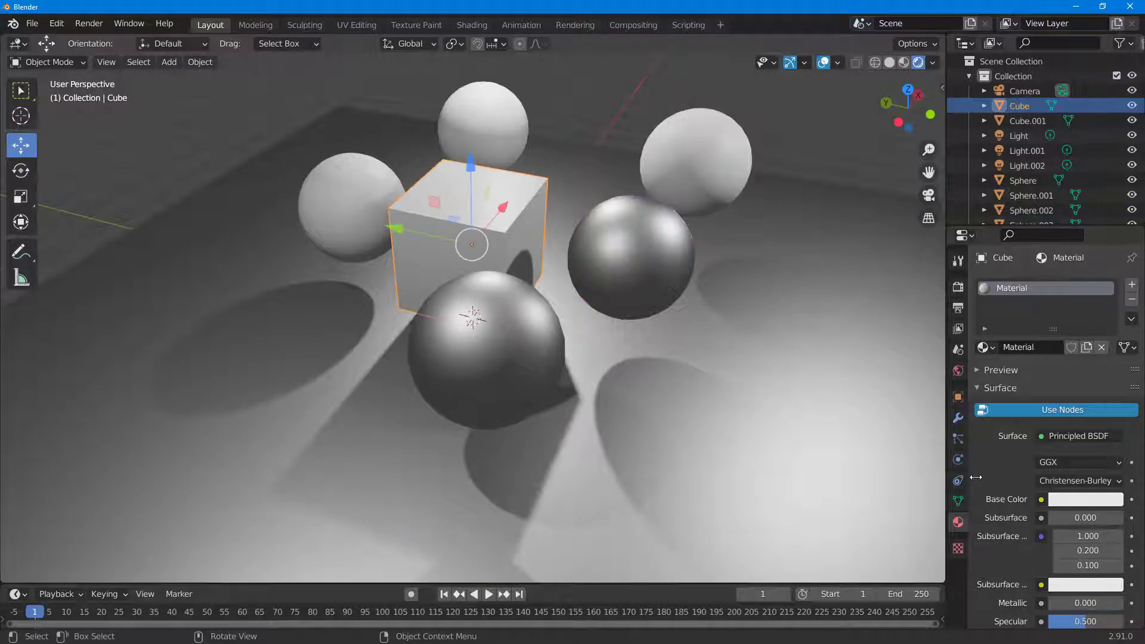
left_click(502, 363)
left_click(1071, 496)
left_click(1047, 347)
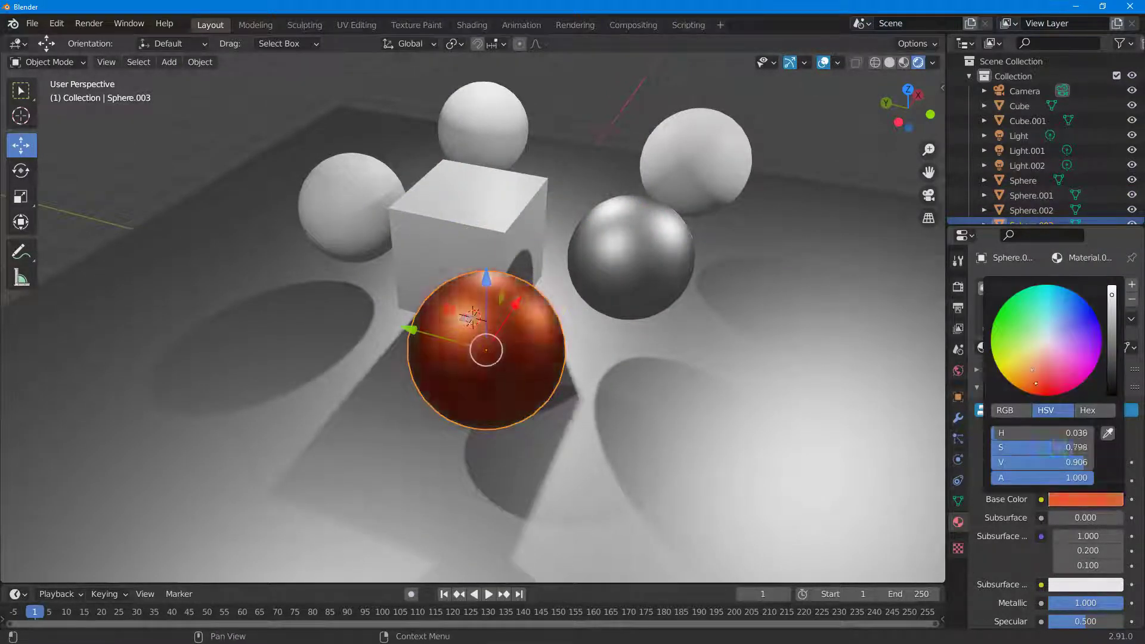
left_click(809, 191)
Step: Select the silver metallic sphere and shift it slightly along the X axis
middle_click_drag(765, 192, 677, 226)
scroll(677, 225, "up", 5)
left_click(709, 233)
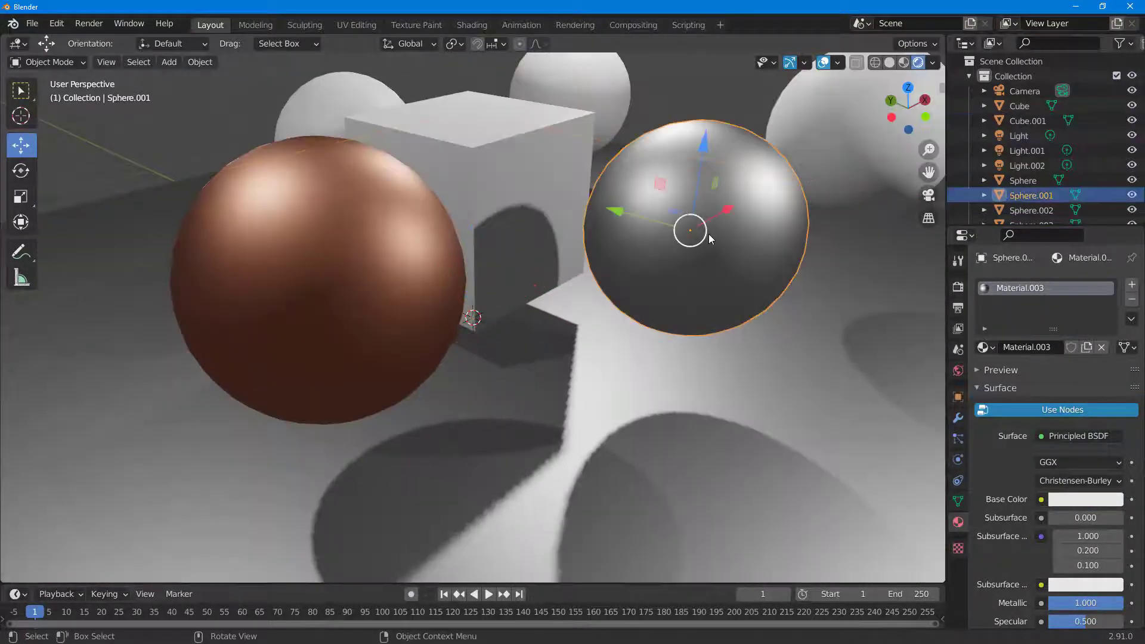
key("g")
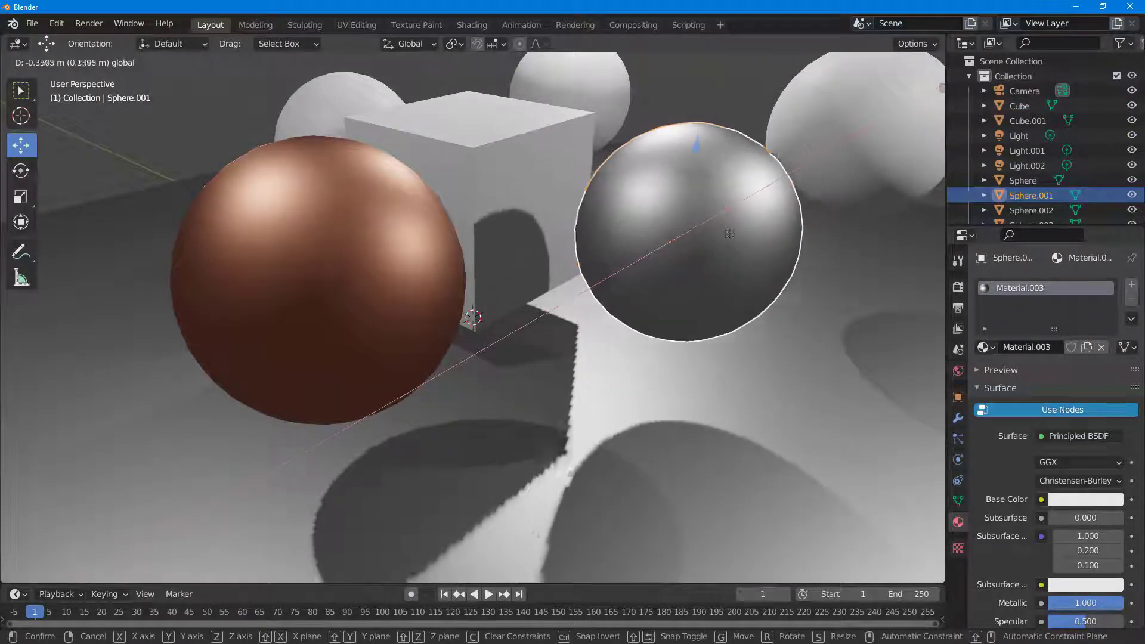
left_click(691, 230)
Step: Enable Screen Space Reflections in the Eevee render settings
scroll(701, 370, "down", 5)
middle_click_drag(732, 235, 813, 239)
left_click(713, 192)
scroll(682, 213, "up", 4)
scroll(682, 217, "down", 1)
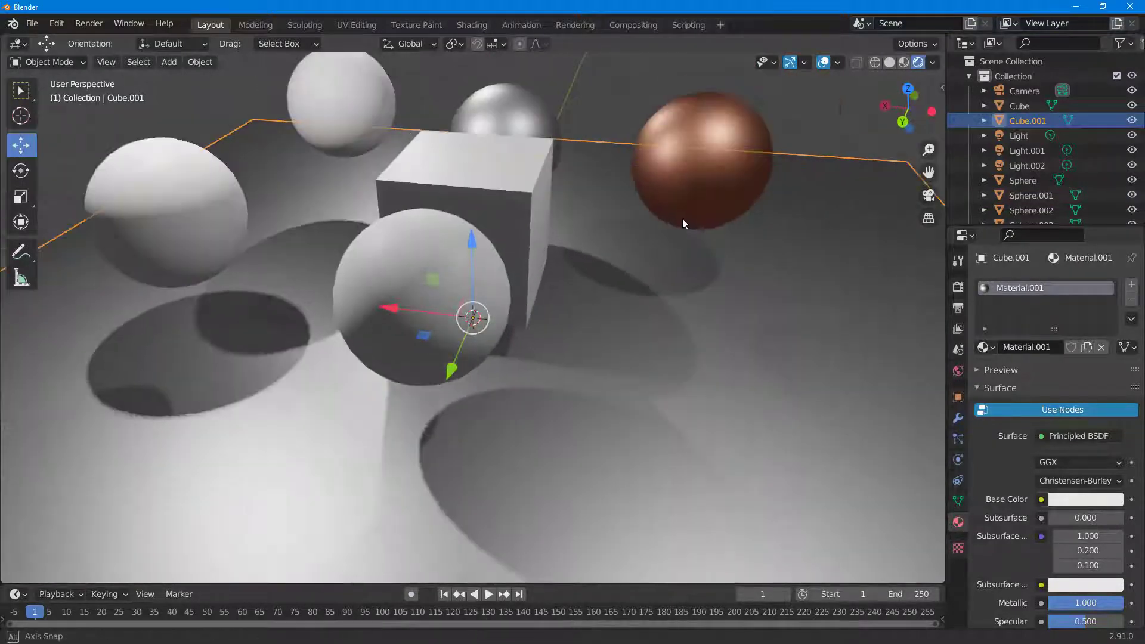
middle_click_drag(682, 218, 594, 219)
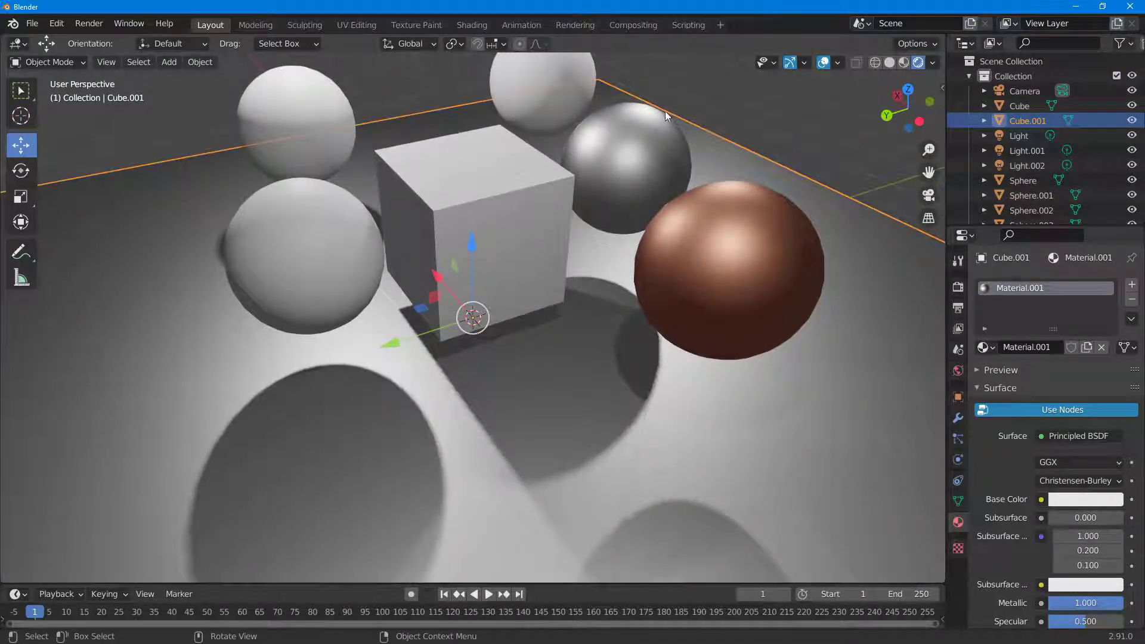
left_click(688, 89)
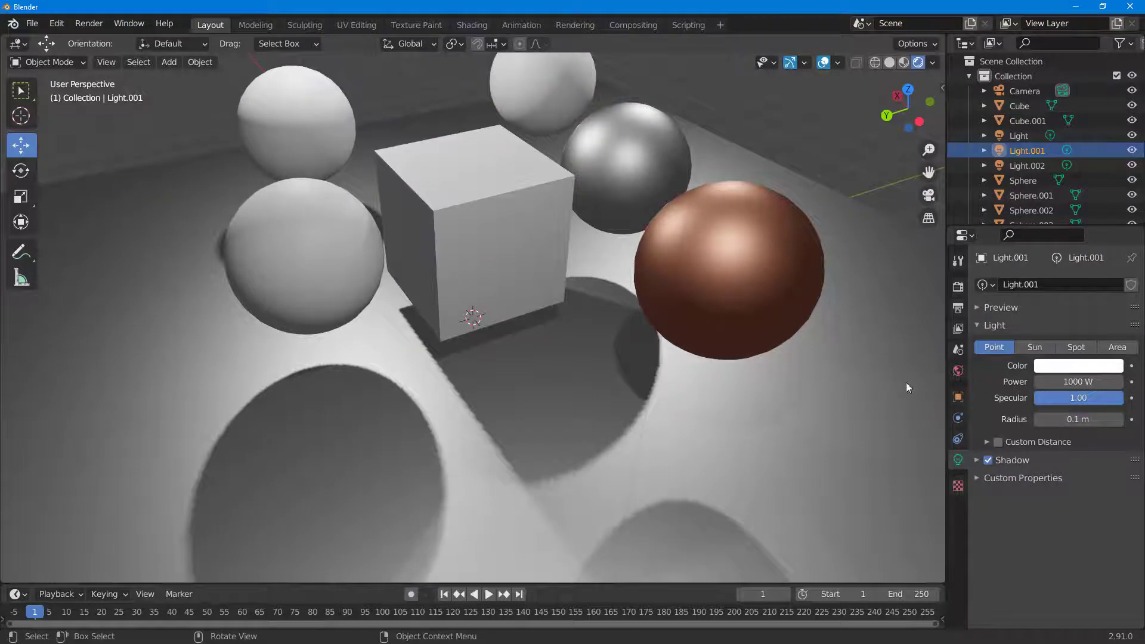
left_click(957, 263)
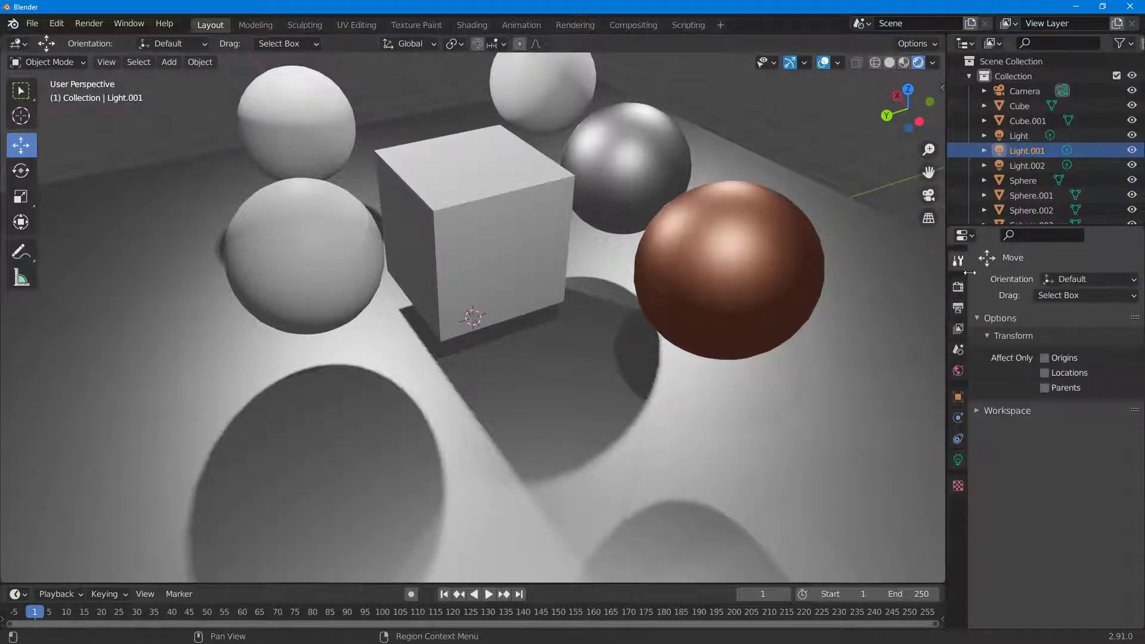
left_click(956, 288)
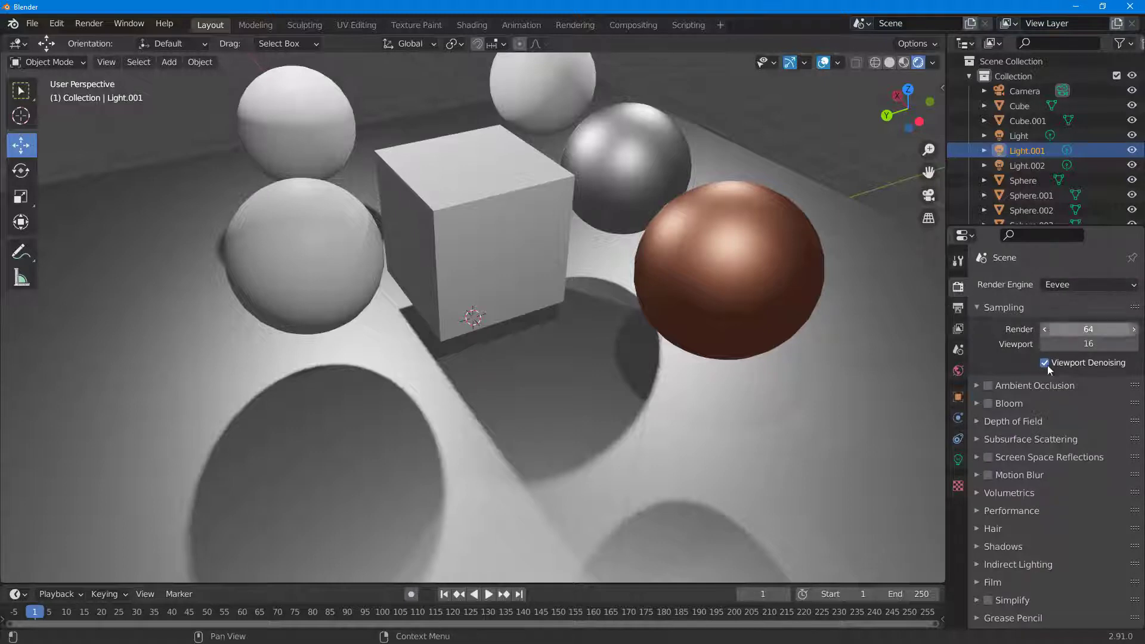
left_click(987, 457)
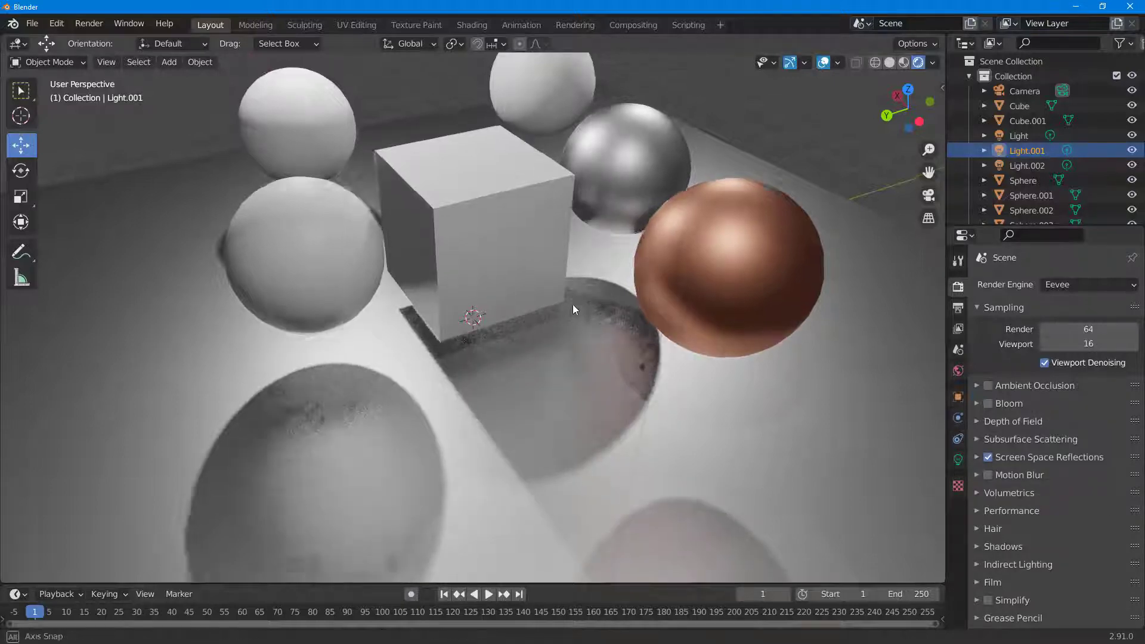
Step: Move the copper sphere toward the silver sphere, adjusting its position along the X and Y axes
middle_click_drag(573, 304, 599, 317)
middle_click_drag(617, 212, 472, 273)
scroll(439, 263, "down", 4)
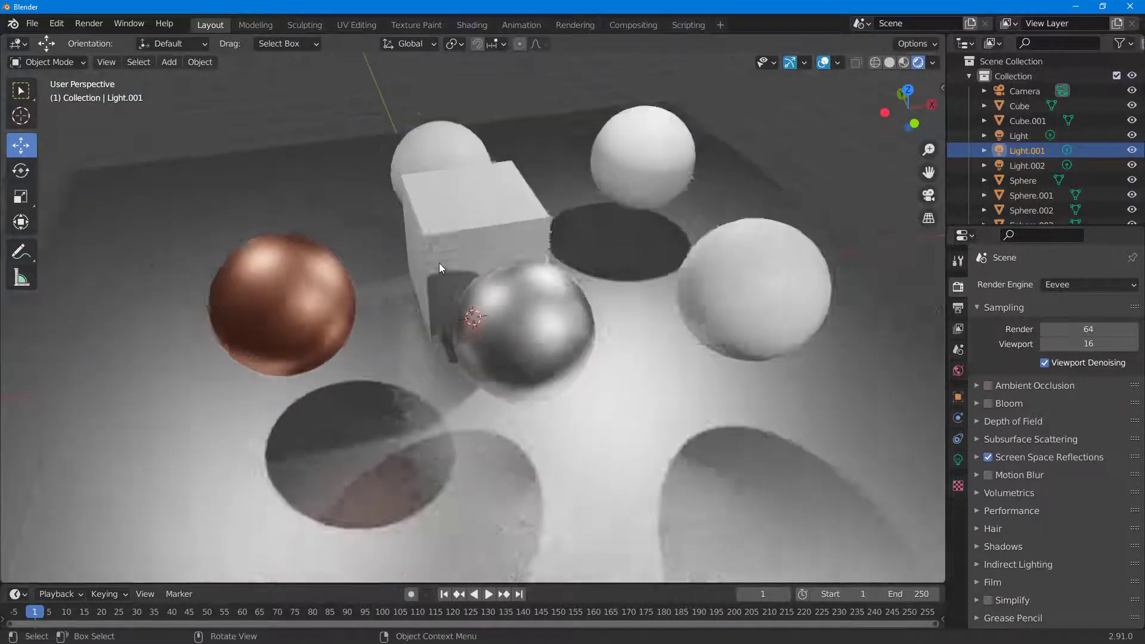
scroll(427, 277, "up", 6)
scroll(426, 285, "down", 2)
middle_click_drag(425, 288, 334, 325)
left_click(313, 335)
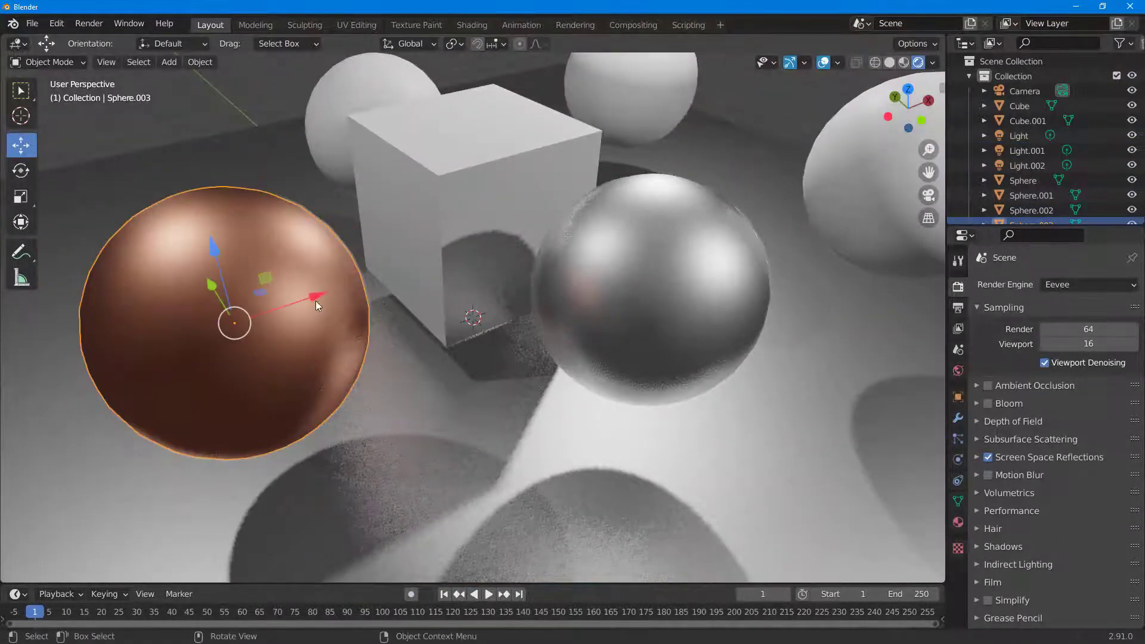
key("g")
left_click(457, 253)
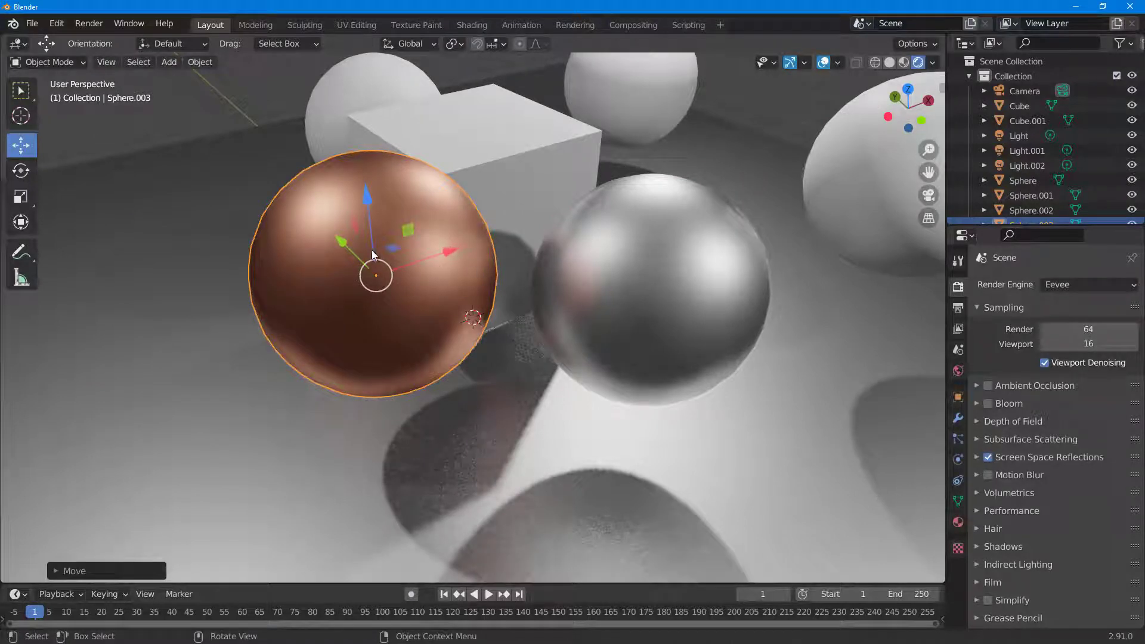
left_click_drag(346, 250, 397, 302)
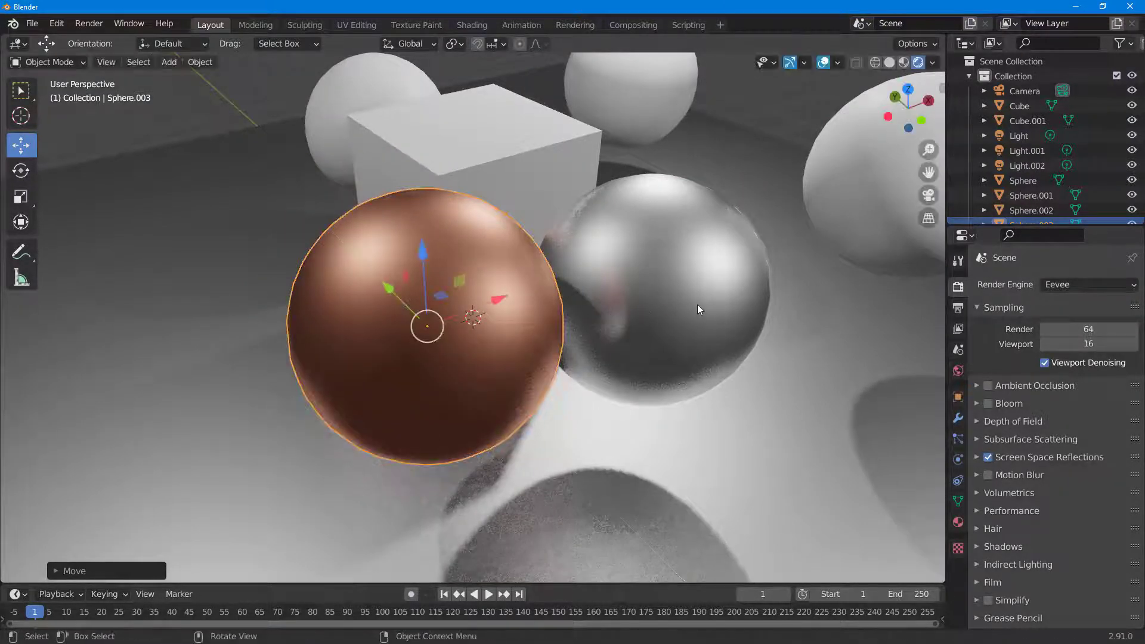
Step: Select the cube and set its material's Metallic to 1.000
mouse_move(697, 304)
middle_mouse_down()
mouse_move(610, 303)
mouse_move(867, 301)
mouse_move(667, 318)
mouse_move(703, 325)
middle_mouse_up()
middle_click_drag(710, 322, 664, 314)
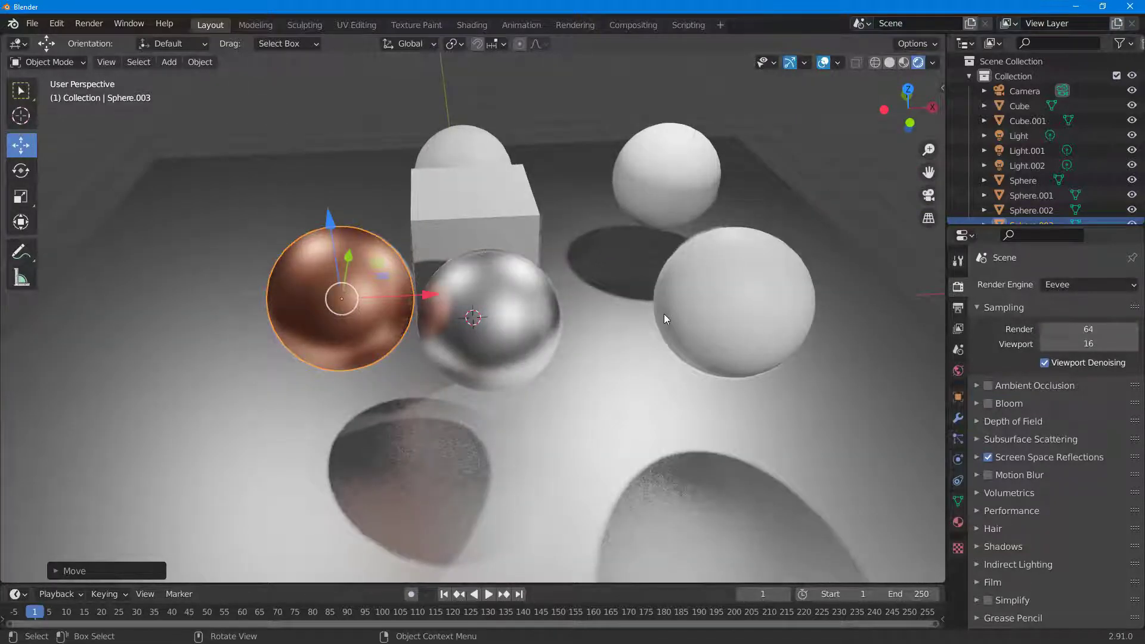
middle_click_drag(503, 323, 525, 269)
scroll(536, 267, "up", 4)
left_click(475, 306)
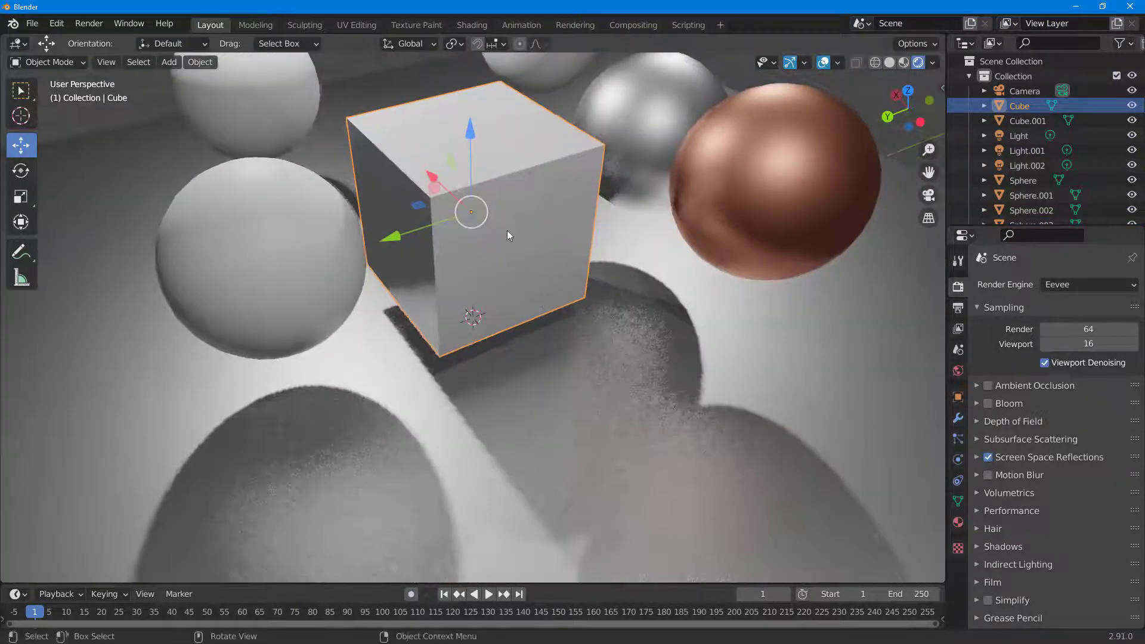
middle_click_drag(506, 230, 508, 206)
scroll(507, 215, "down", 4)
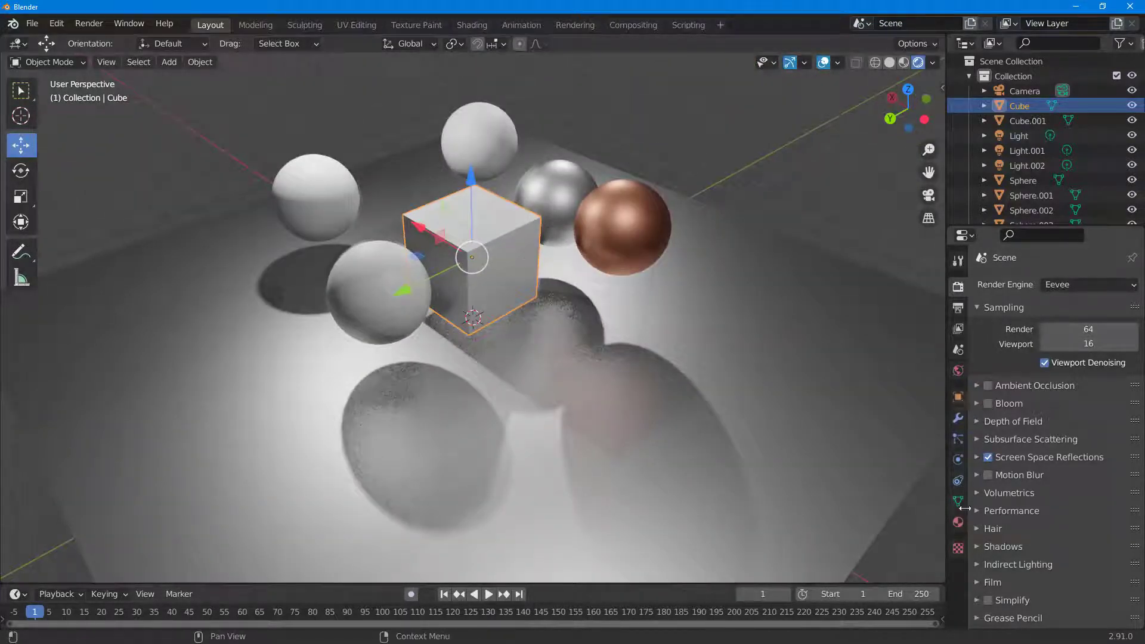
left_click(957, 547)
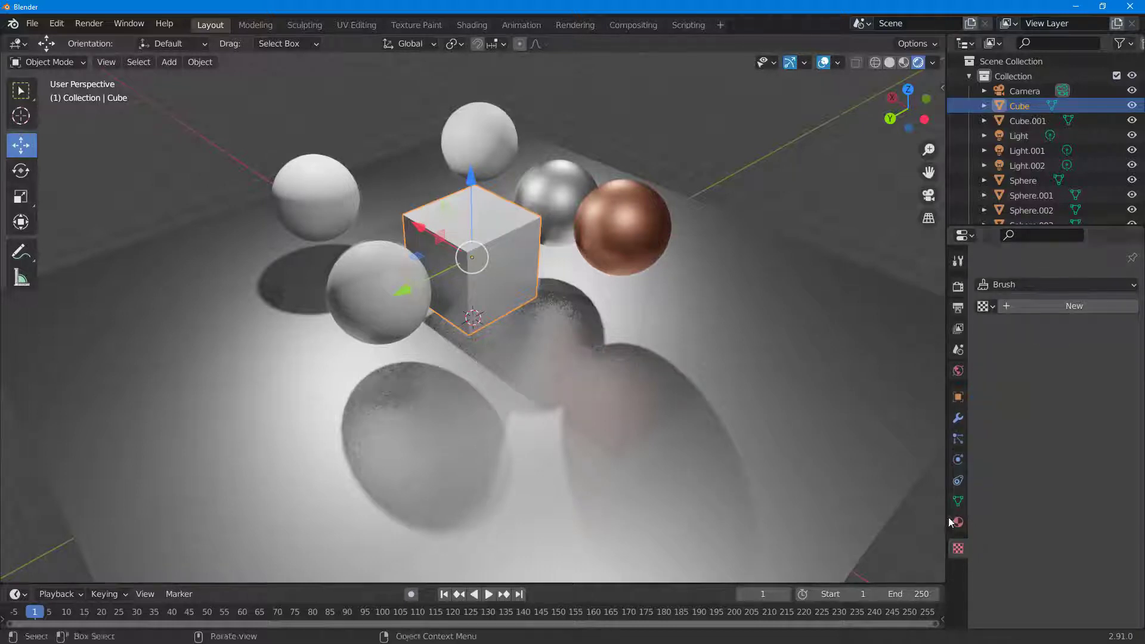
left_click(954, 521)
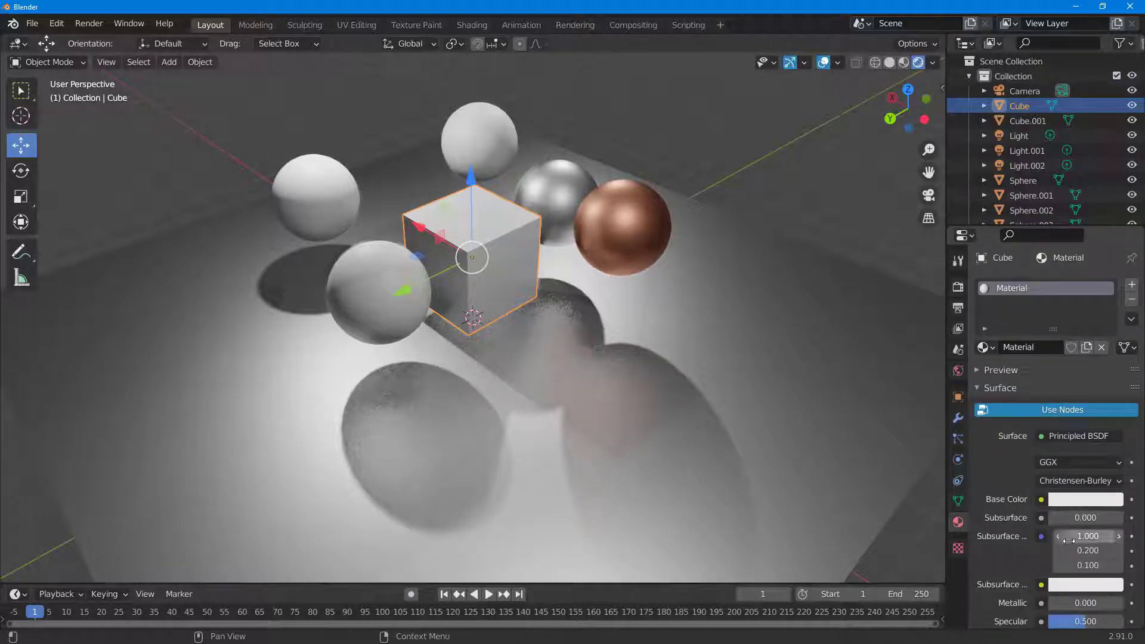
left_click(512, 270)
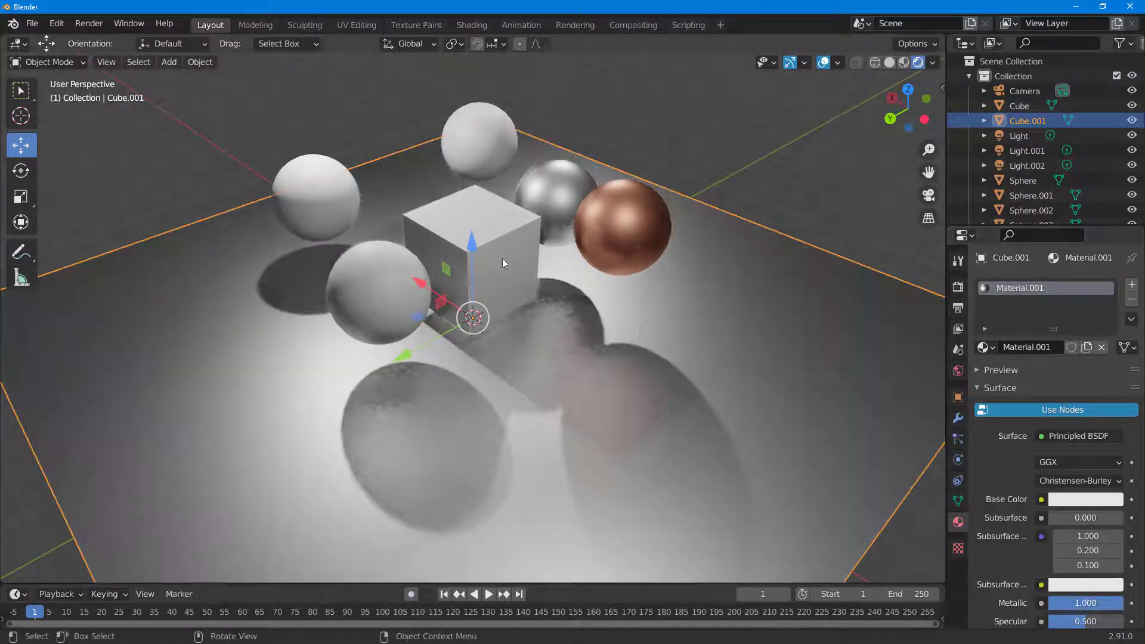
left_click(499, 251)
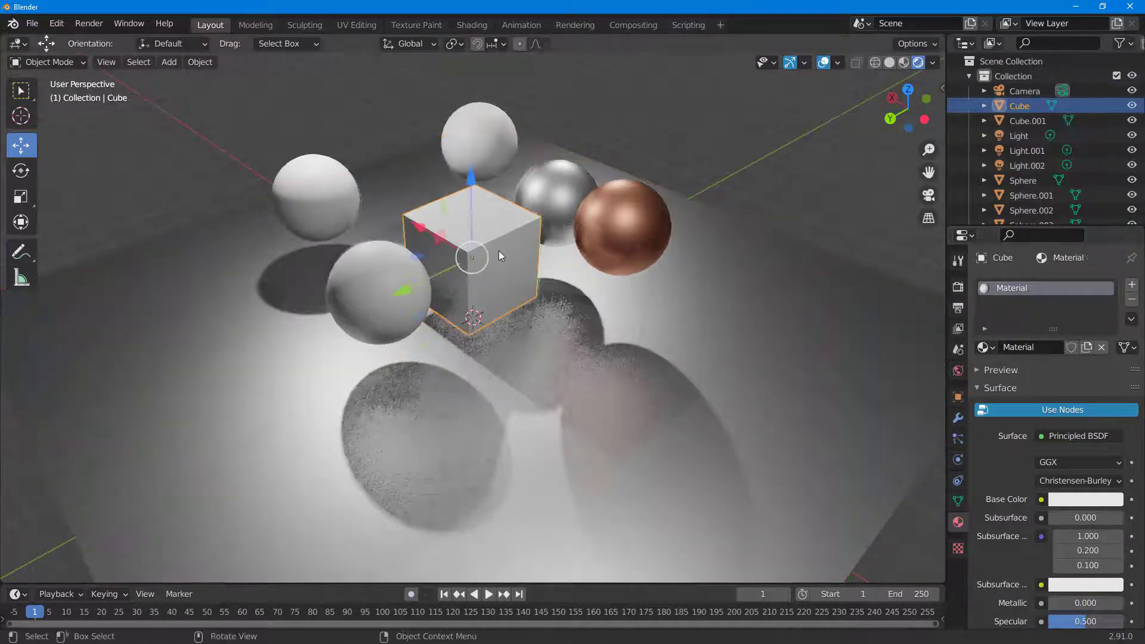
left_click_drag(1068, 603, 1143, 603)
Step: Change the base color of the cube's material to teal blue
middle_click_drag(603, 351, 524, 352)
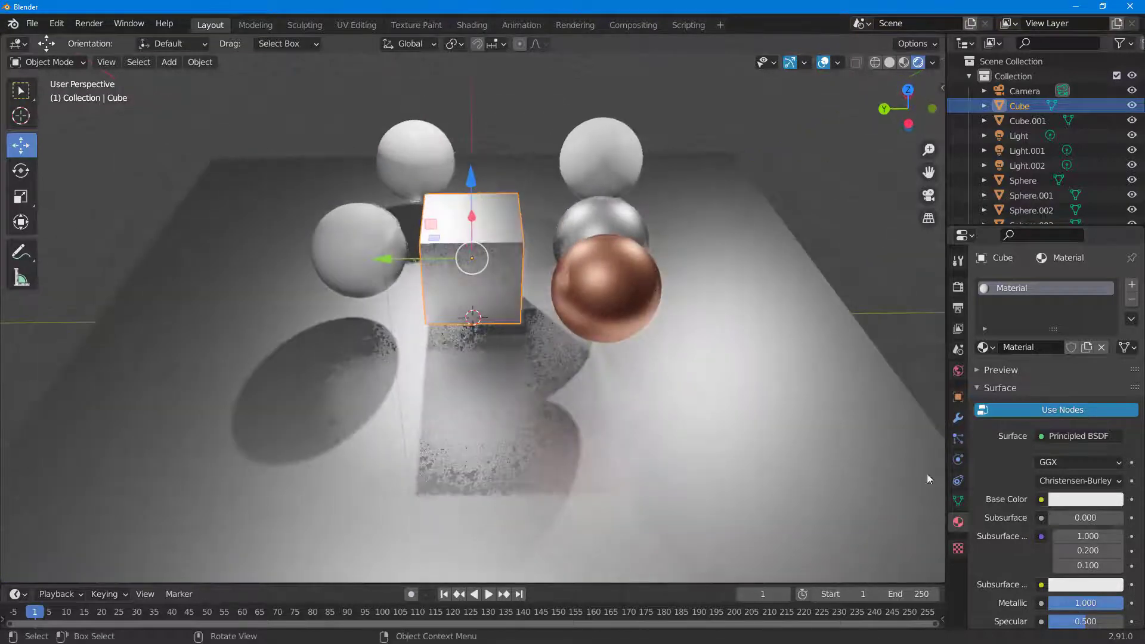
left_click(1084, 498)
left_click(1043, 322)
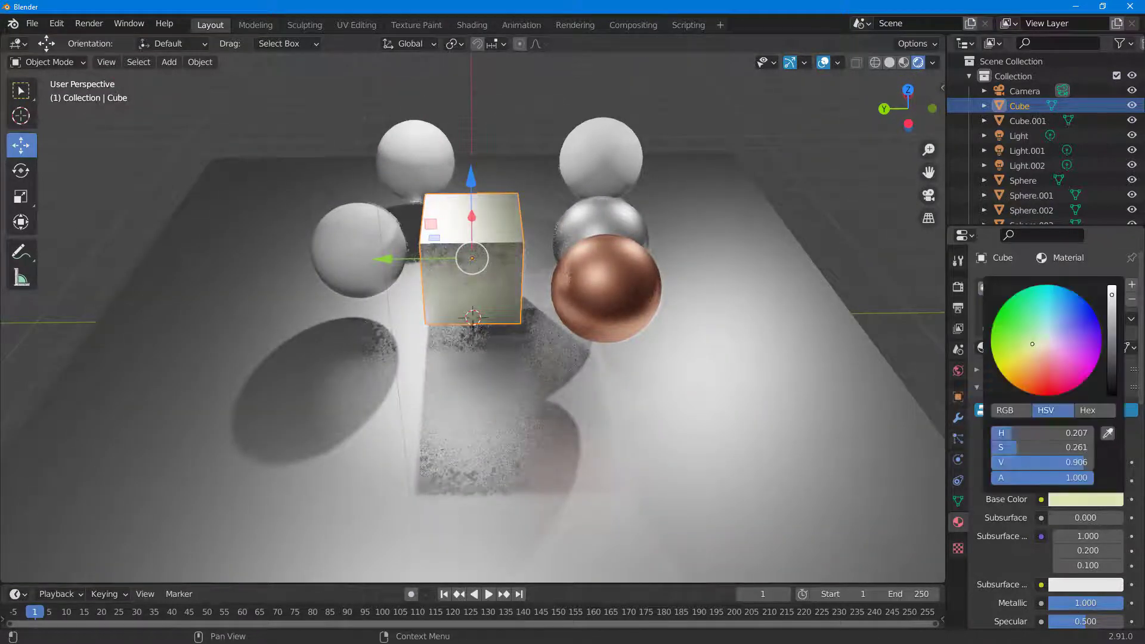
left_click(1043, 341)
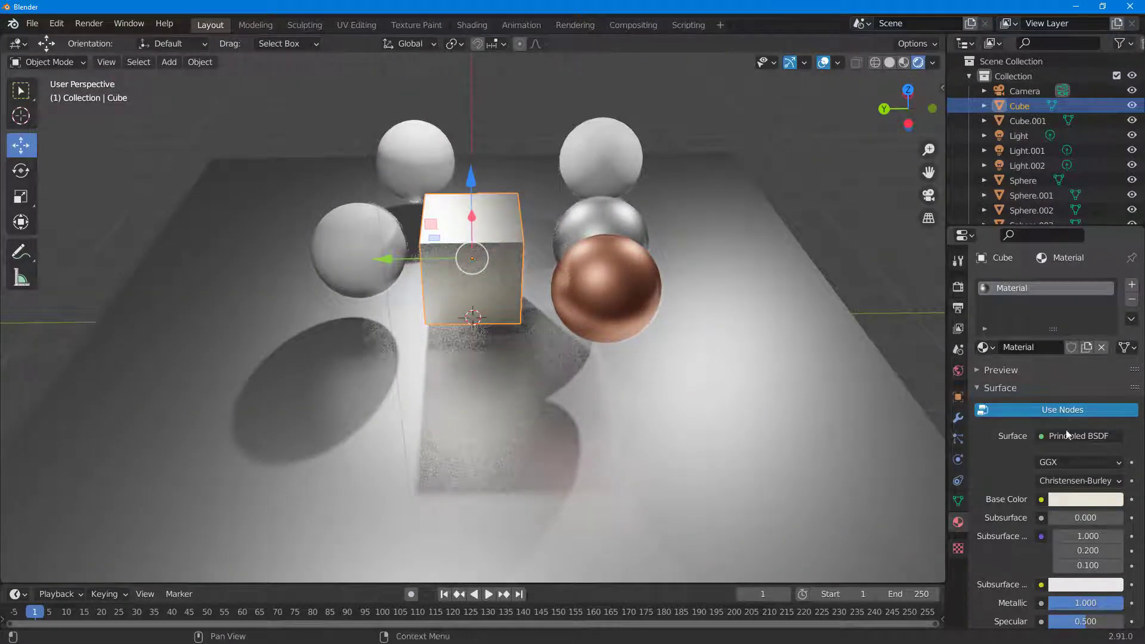
left_click(1079, 499)
left_click(1053, 335)
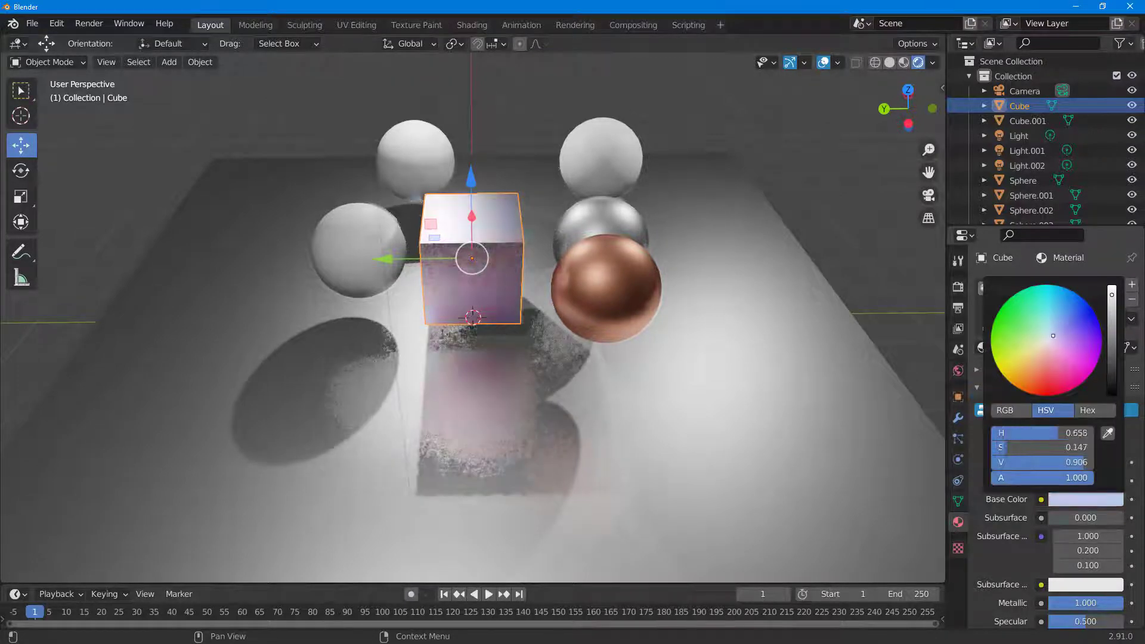
left_click_drag(1052, 335, 1050, 310)
left_click(786, 135)
Step: Lower the copper sphere along the Z axis, closer to the floor
middle_click_drag(727, 194, 764, 275)
left_click(655, 232)
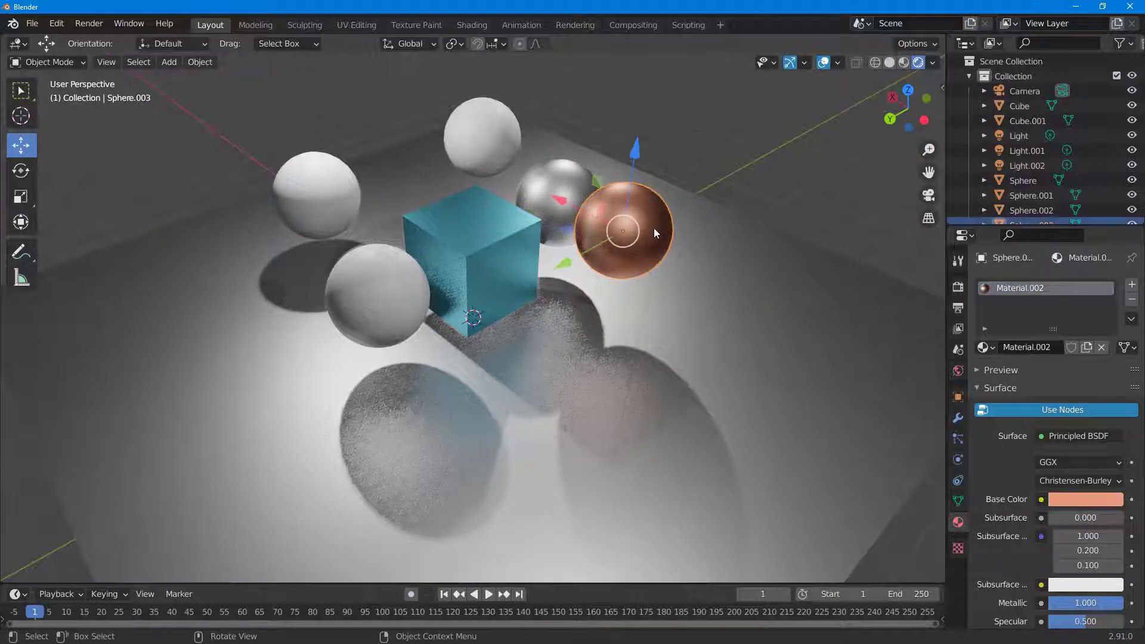
left_click_drag(639, 157, 634, 192)
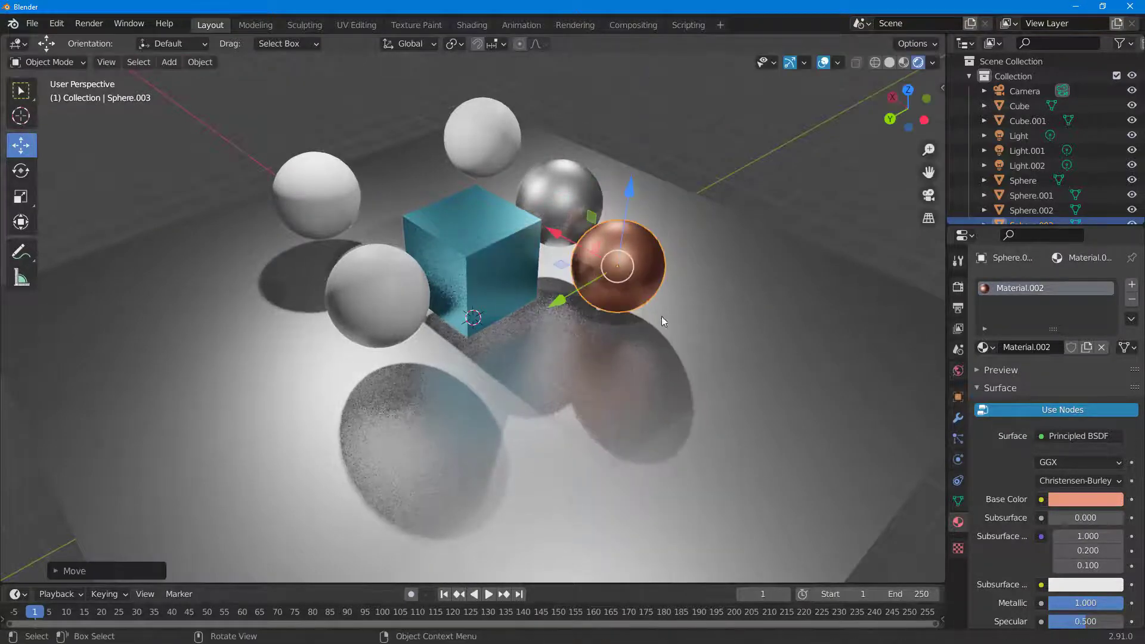
Step: Examine the reflections between the copper sphere, silver sphere, cube and floor from several angles and distances
middle_click_drag(591, 363, 519, 313)
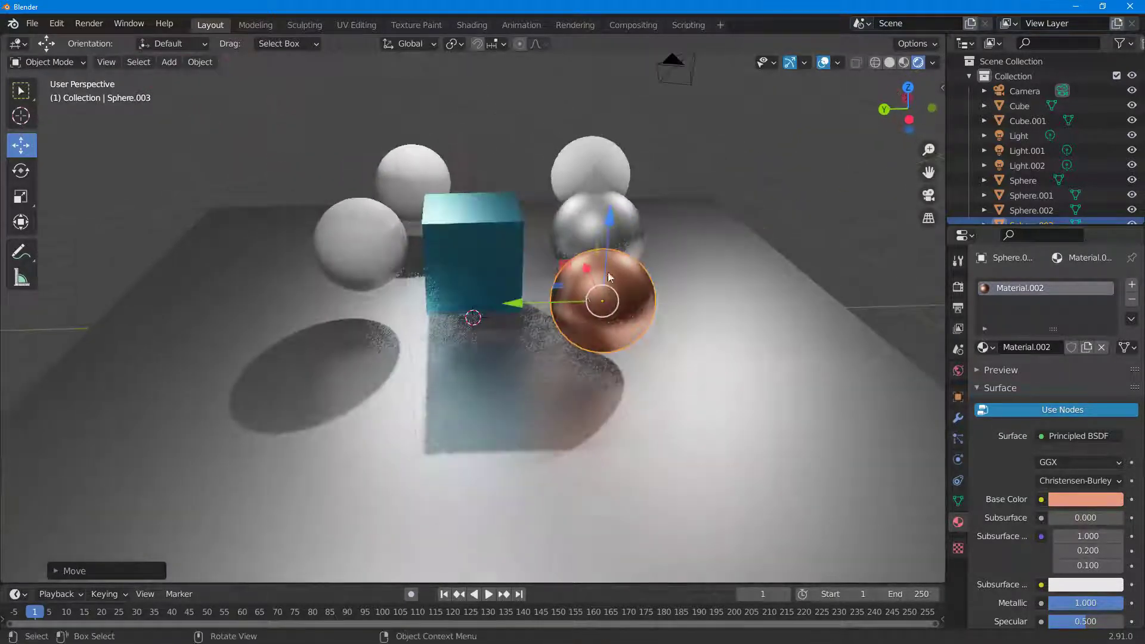
scroll(598, 222, "up", 4)
middle_click_drag(685, 268, 682, 299)
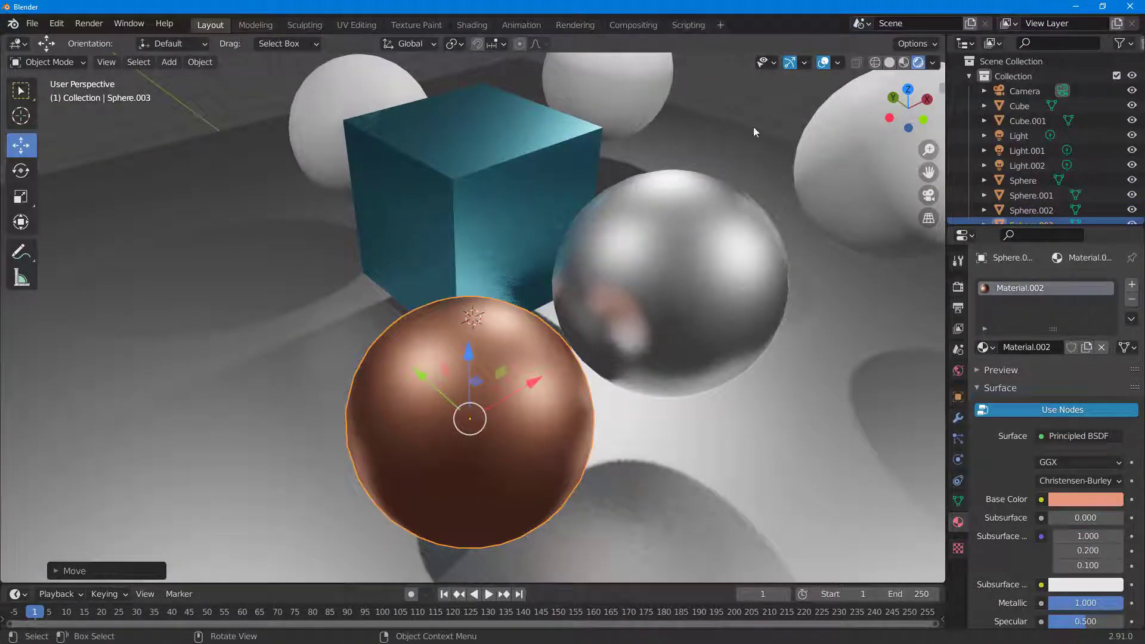
left_click(760, 106)
scroll(762, 113, "down", 6)
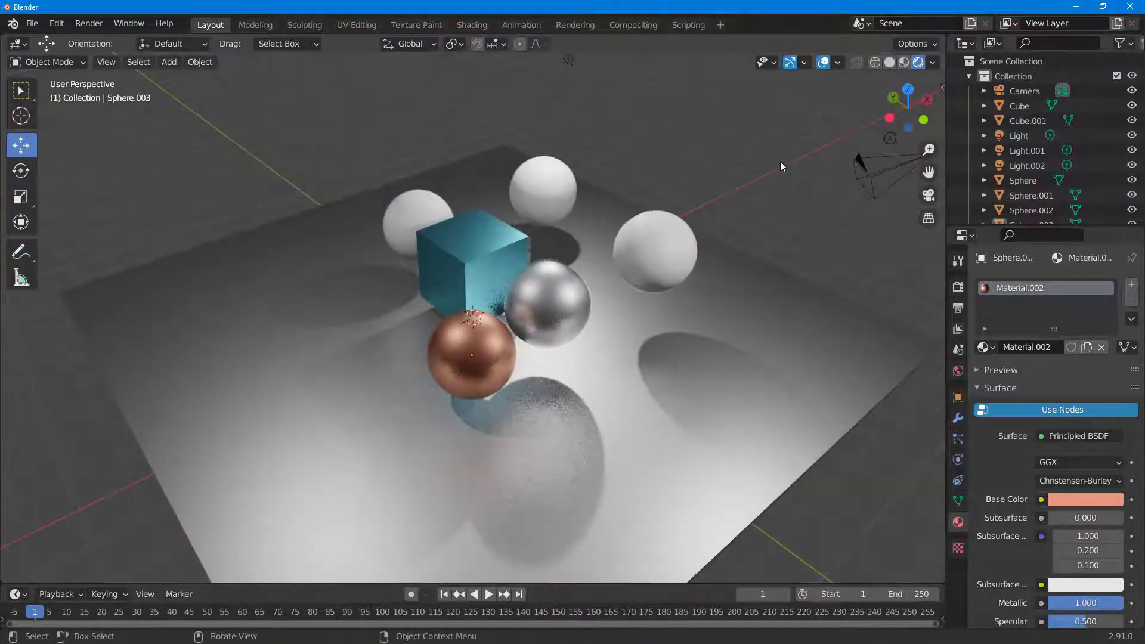
scroll(780, 161, "up", 5)
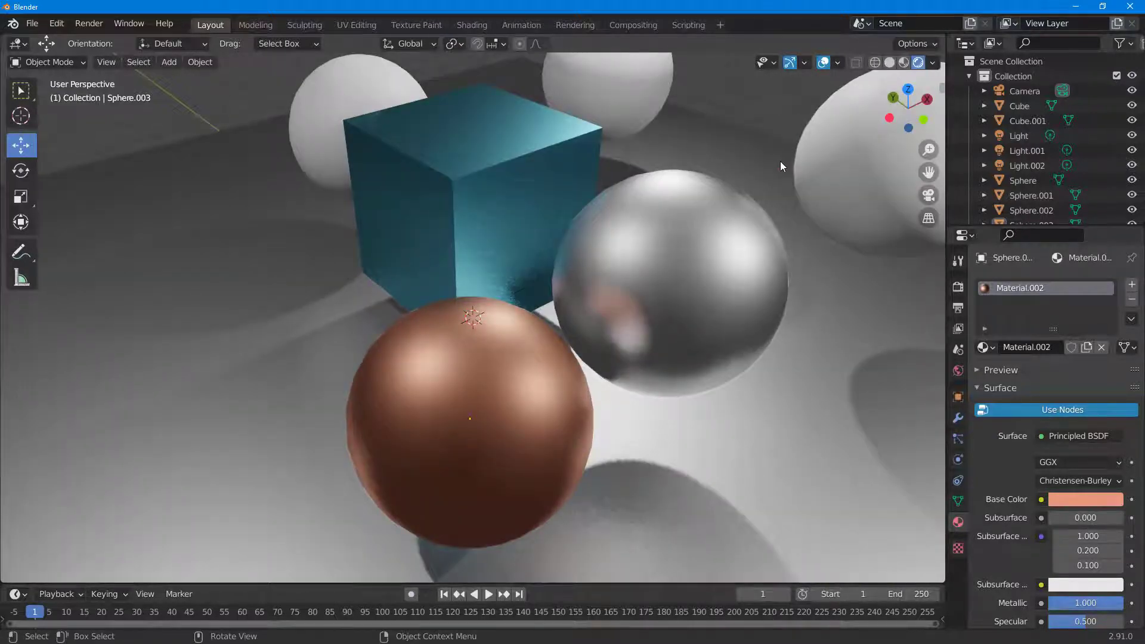
middle_click_drag(724, 167, 759, 169)
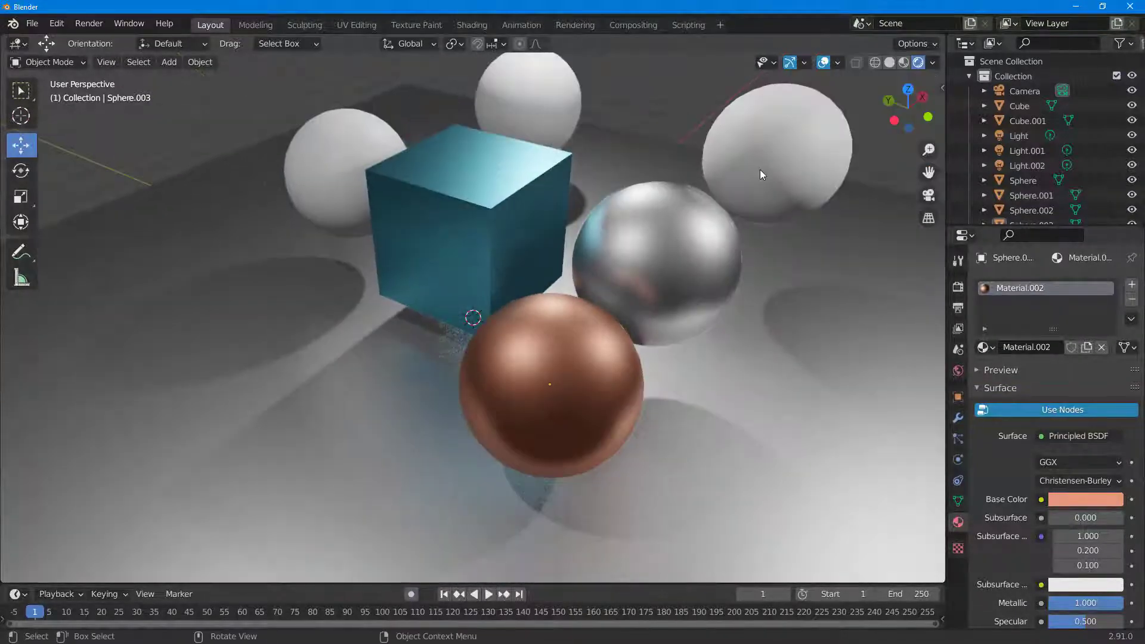